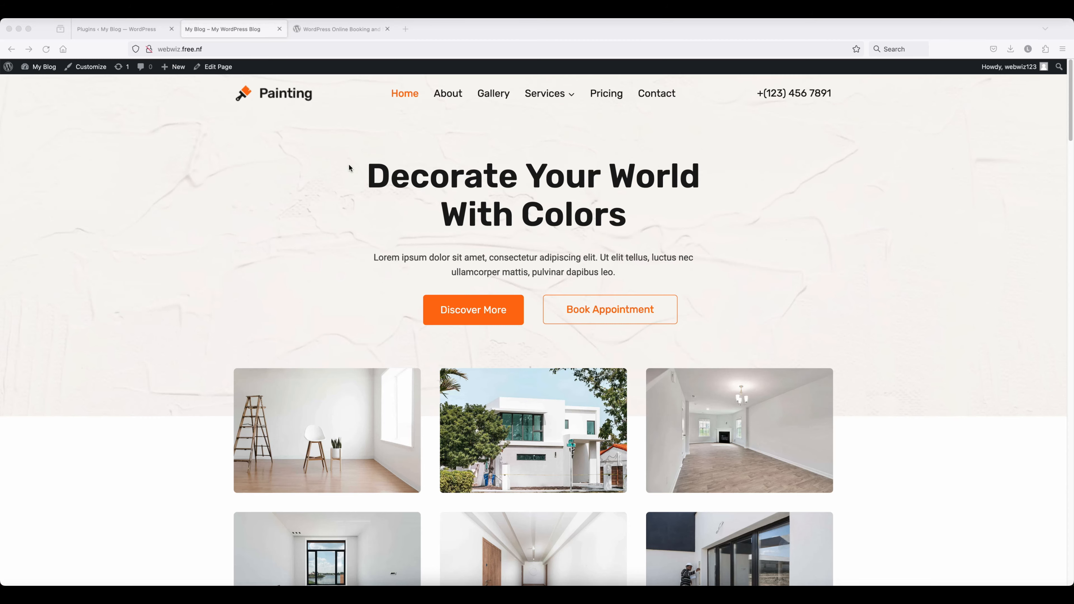
- Scroll through the Painting home page, then switch to the Bookly plugin page on WordPress.org
scroll(550, 195, "down", 10)
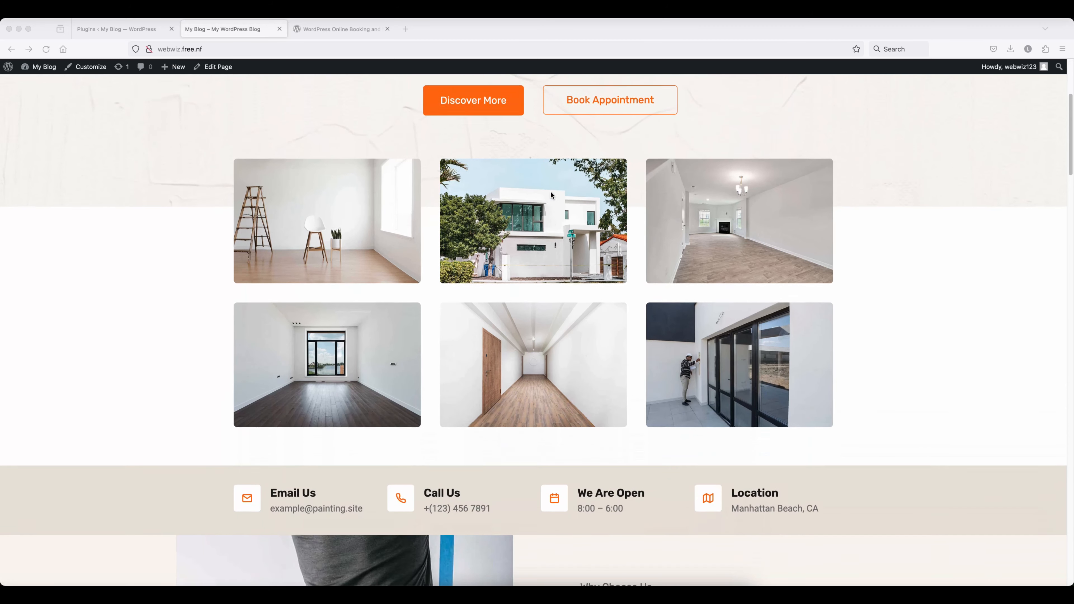
scroll(550, 195, "down", 6)
scroll(550, 195, "up", 17)
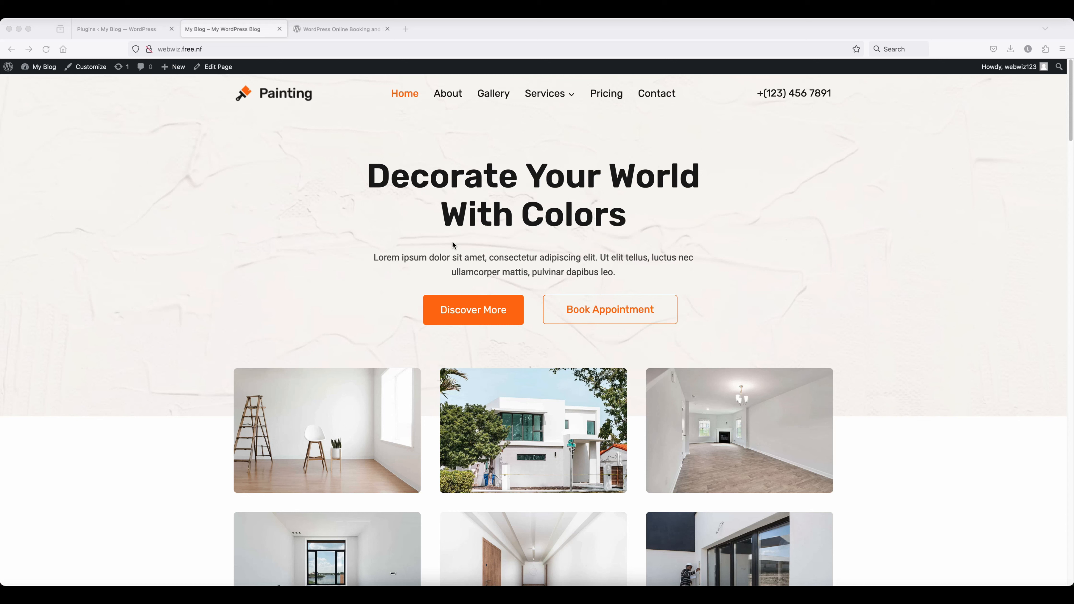
left_click(331, 28)
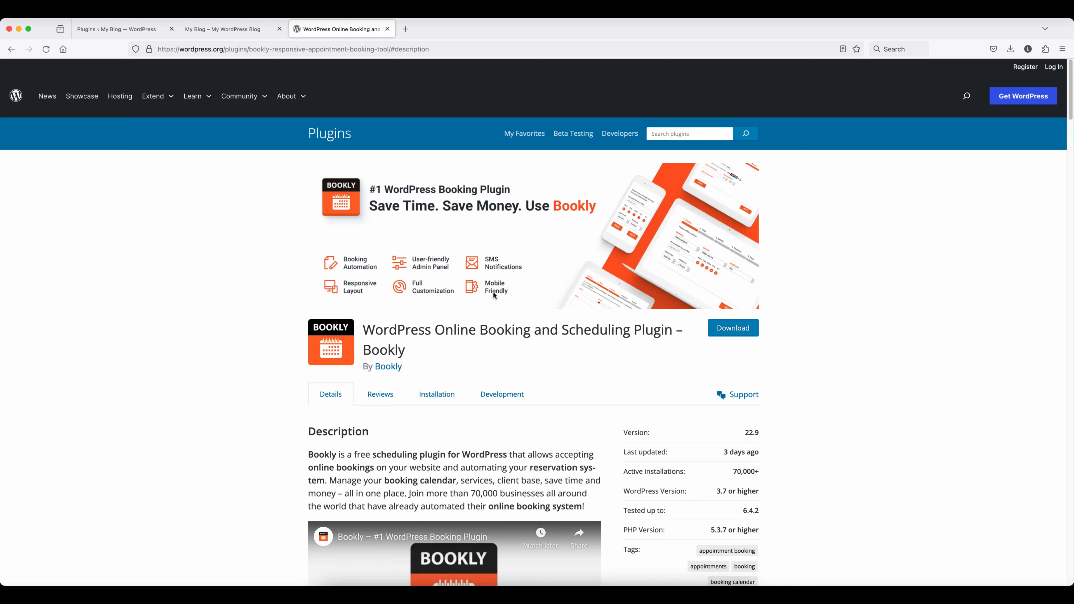
scroll(495, 294, "down", 1)
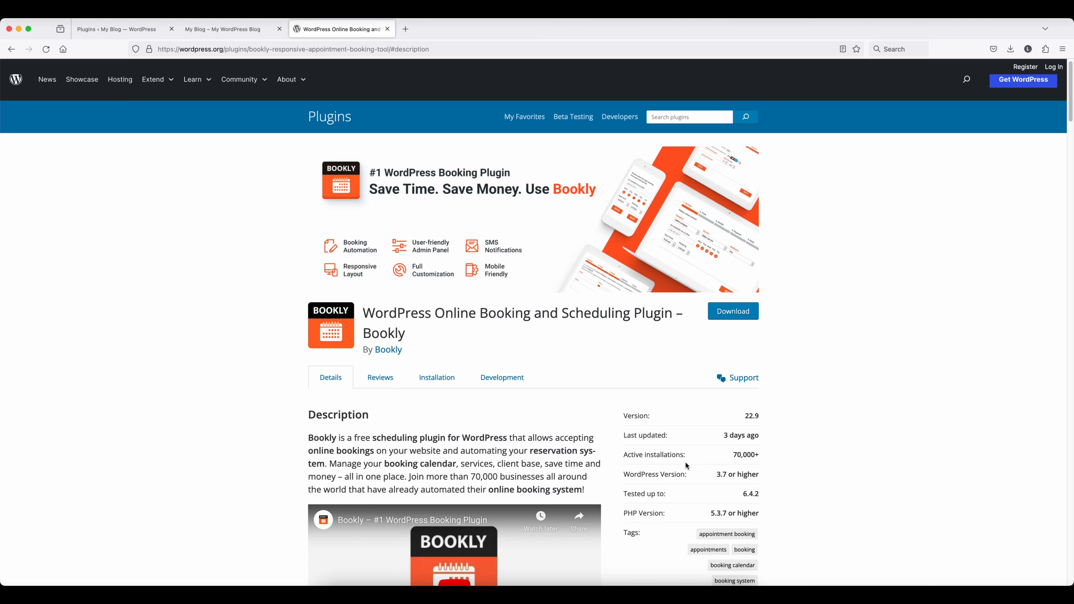
scroll(686, 463, "down", 3)
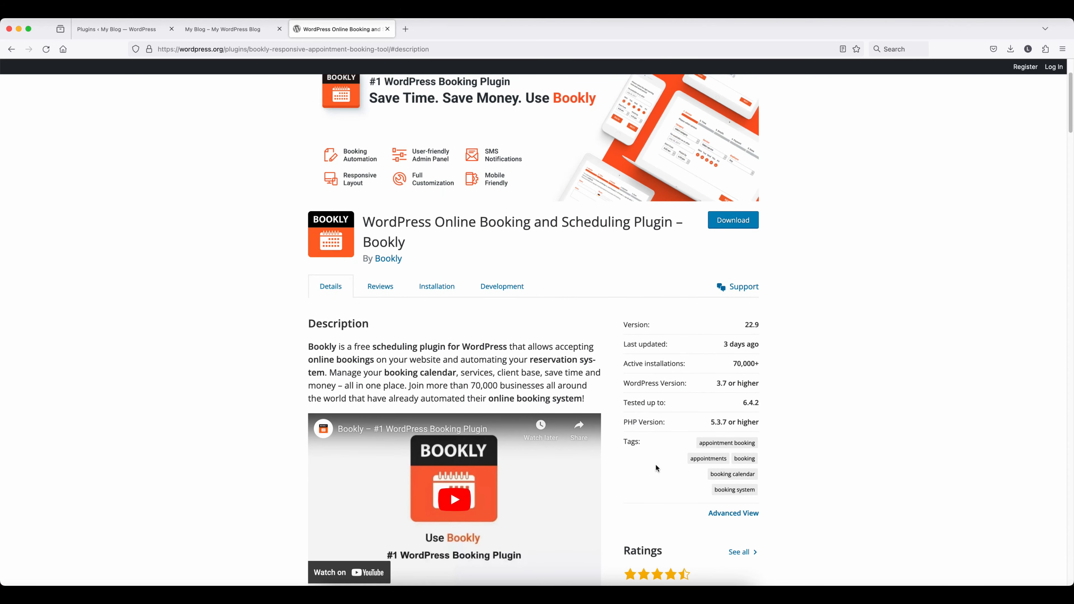
scroll(656, 464, "down", 8)
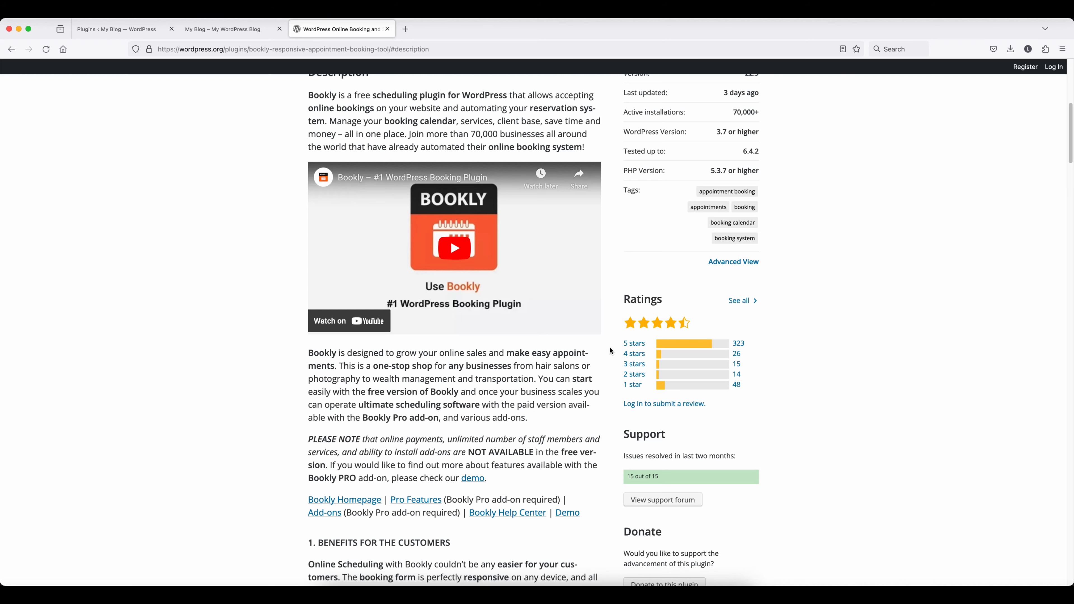
scroll(610, 349, "down", 10)
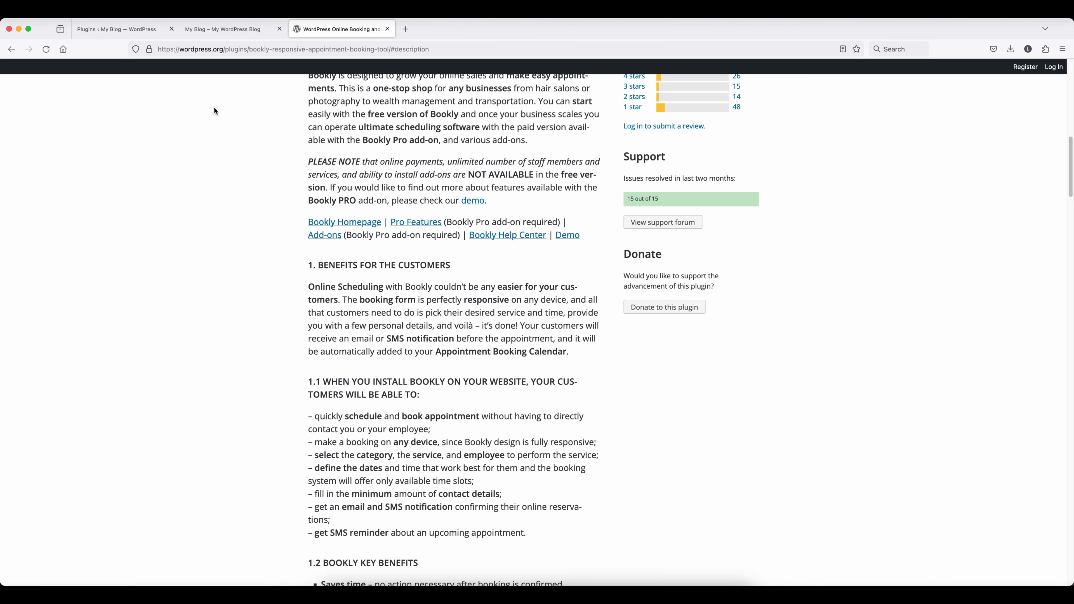
scroll(247, 132, "up", 15)
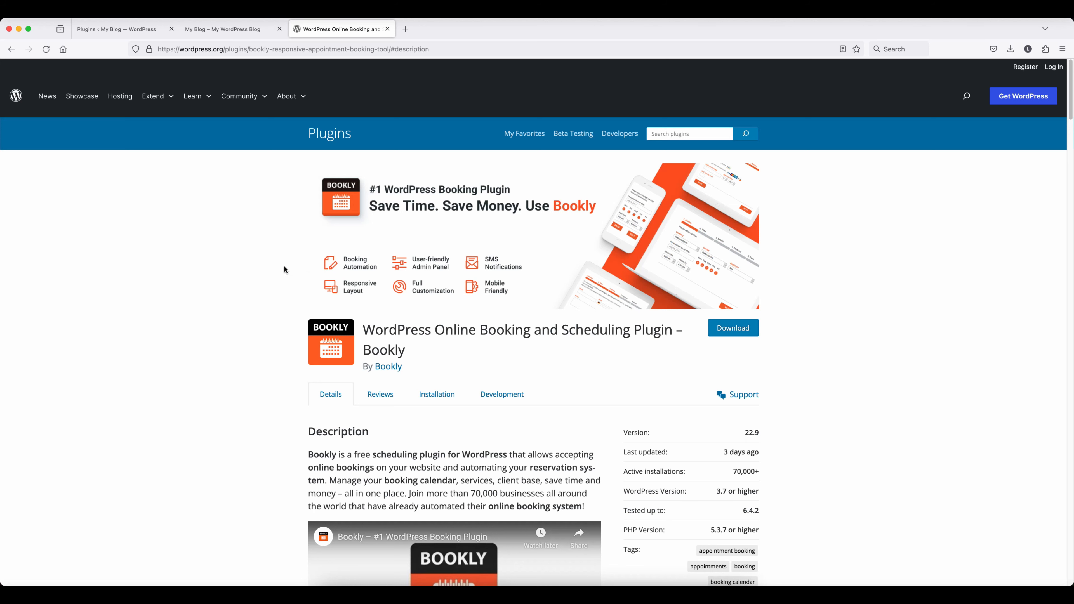
- Search 'bookly' in Add New Plugin, install and activate Bookly 22.9, and open Bookly Settings
left_click(118, 29)
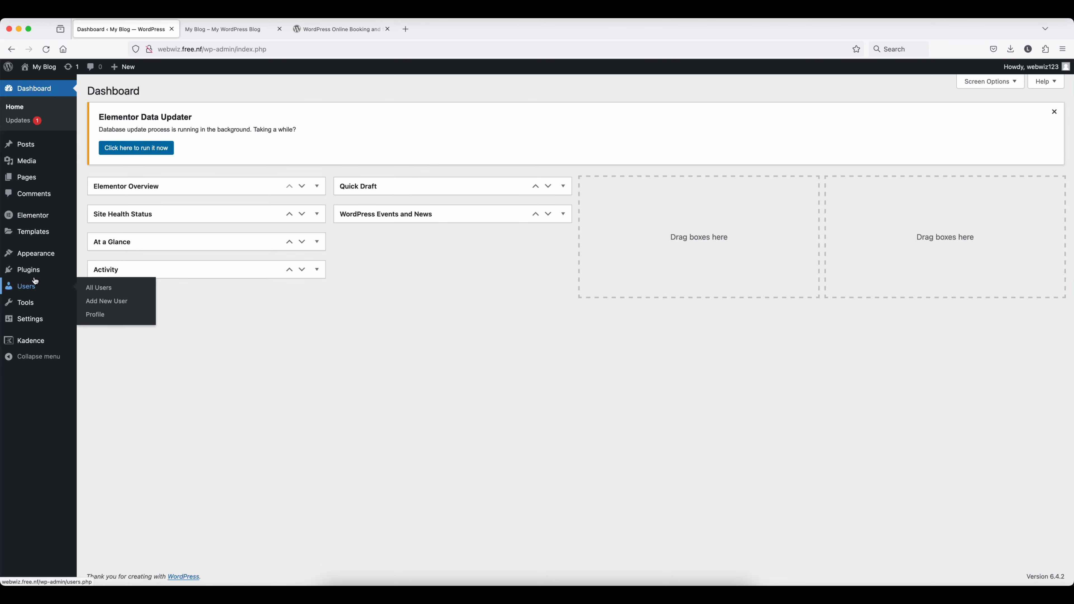
mouse_move(34, 271)
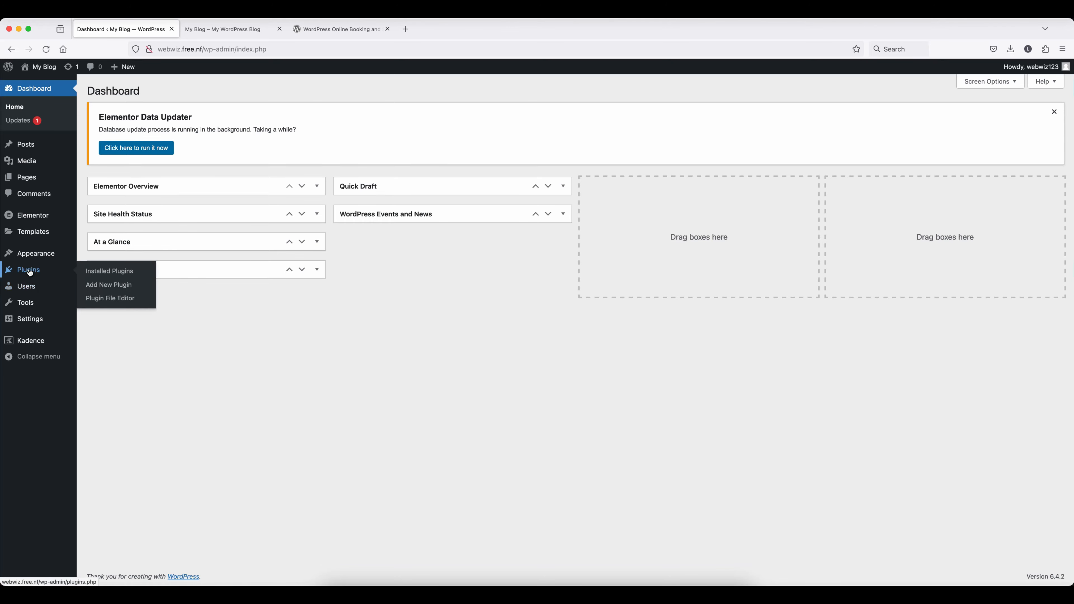
left_click(102, 288)
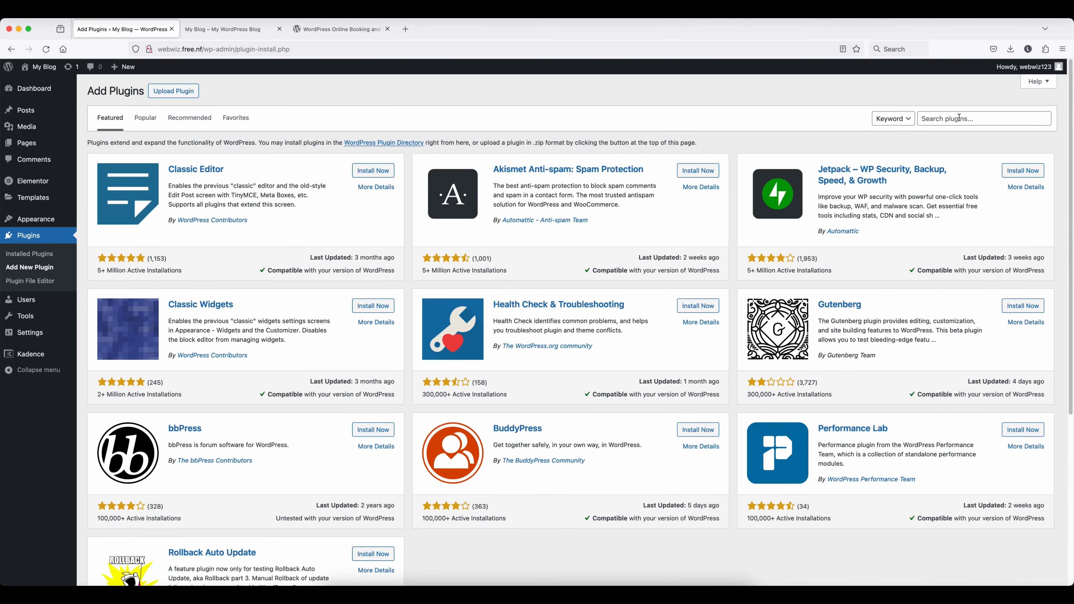
type("bookly")
left_click(367, 171)
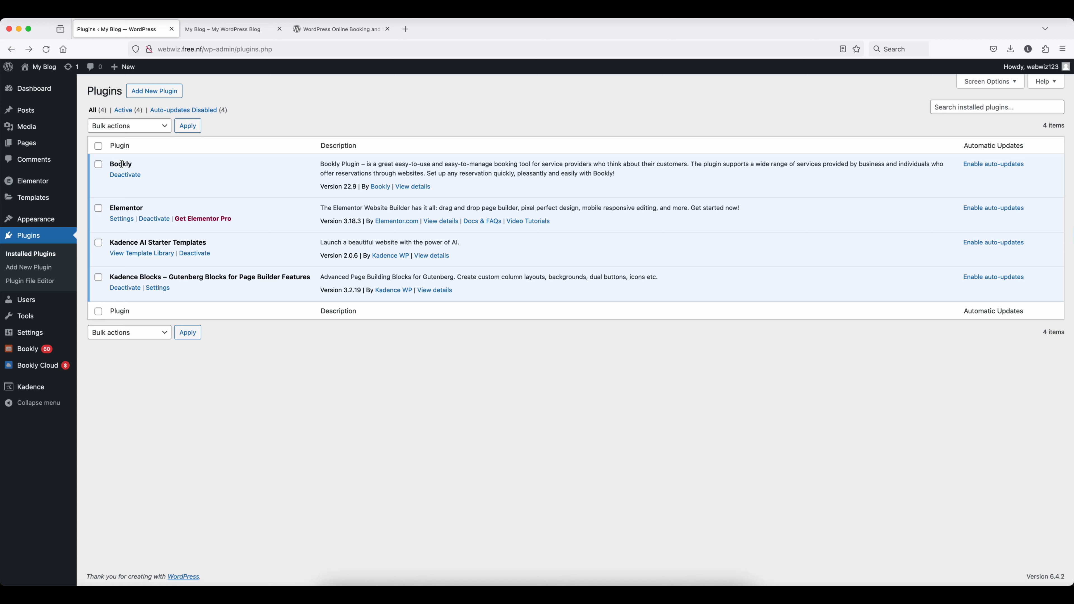
mouse_move(22, 351)
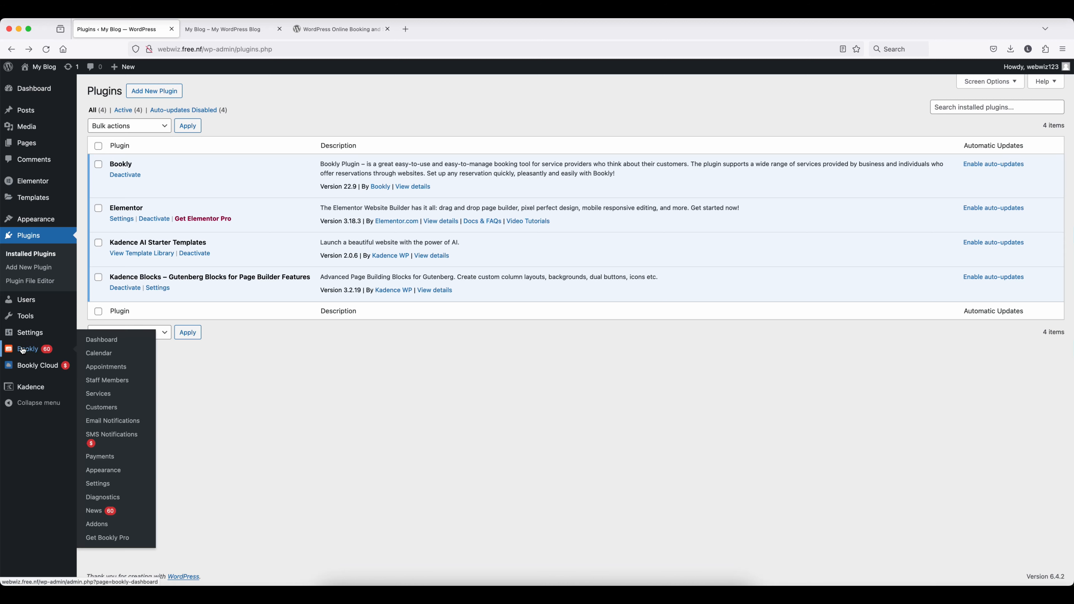
left_click(100, 488)
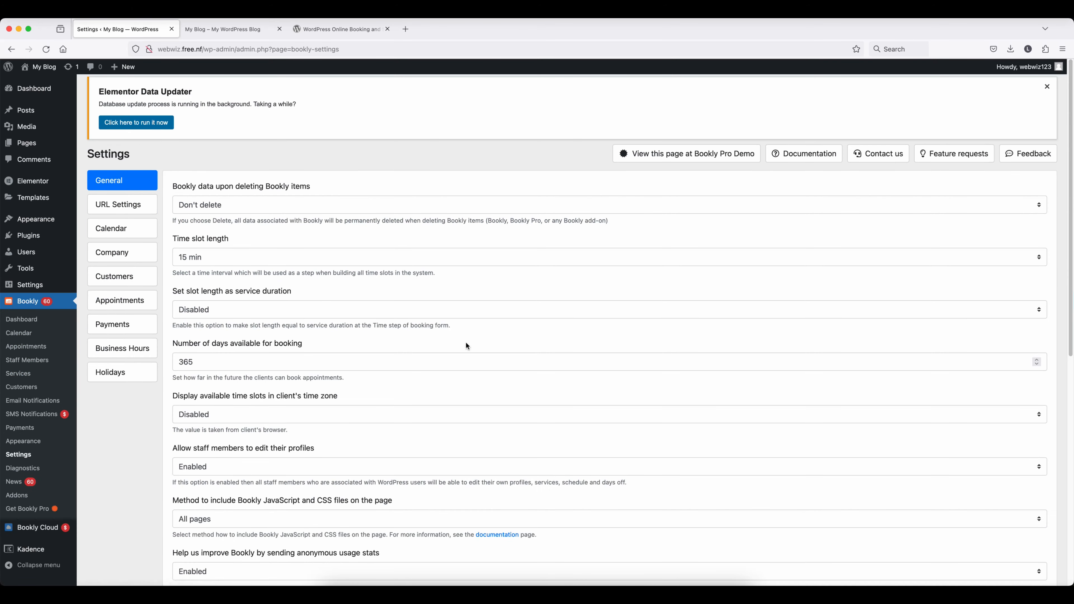
- Set the Mail gateway in Bookly's General settings to SMTP
scroll(468, 374, "down", 10)
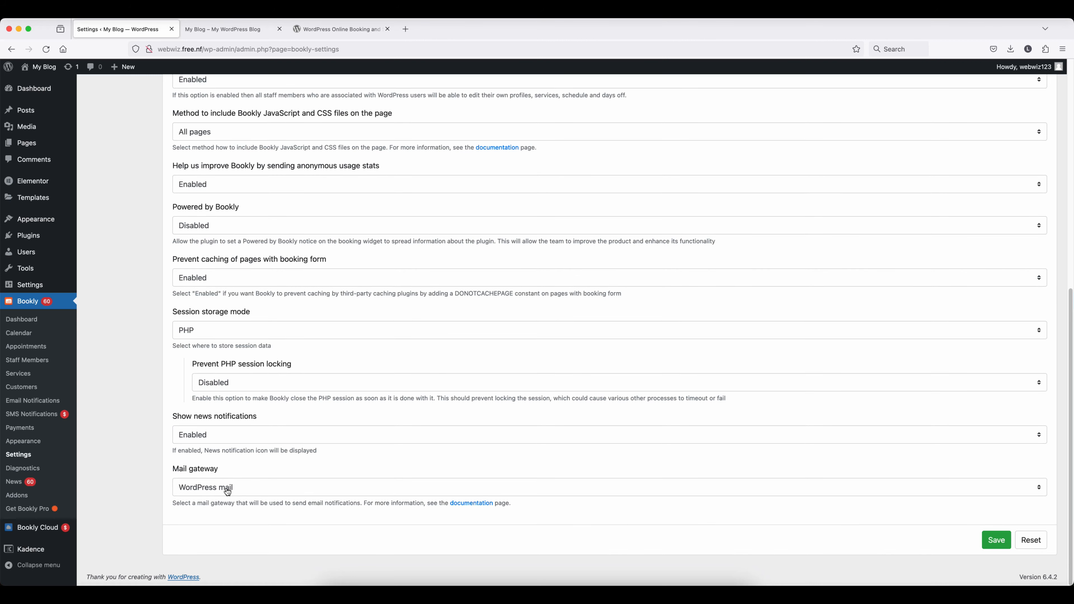
left_click(252, 491)
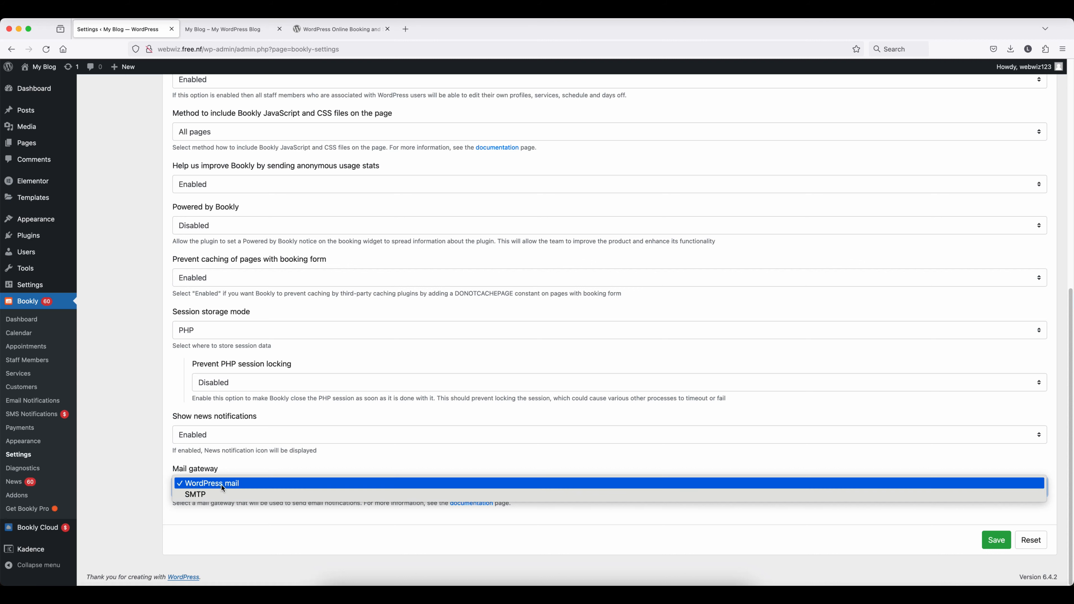
left_click(207, 498)
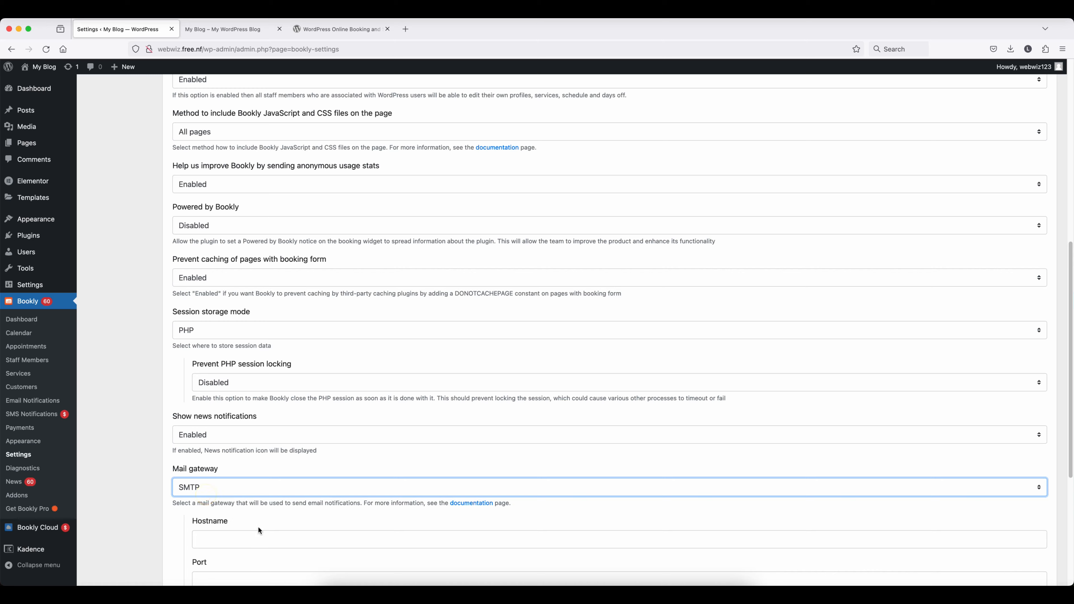
- Leave the SMTP Secure option Disabled and revert the Mail gateway to WordPress mail
scroll(287, 511, "down", 3)
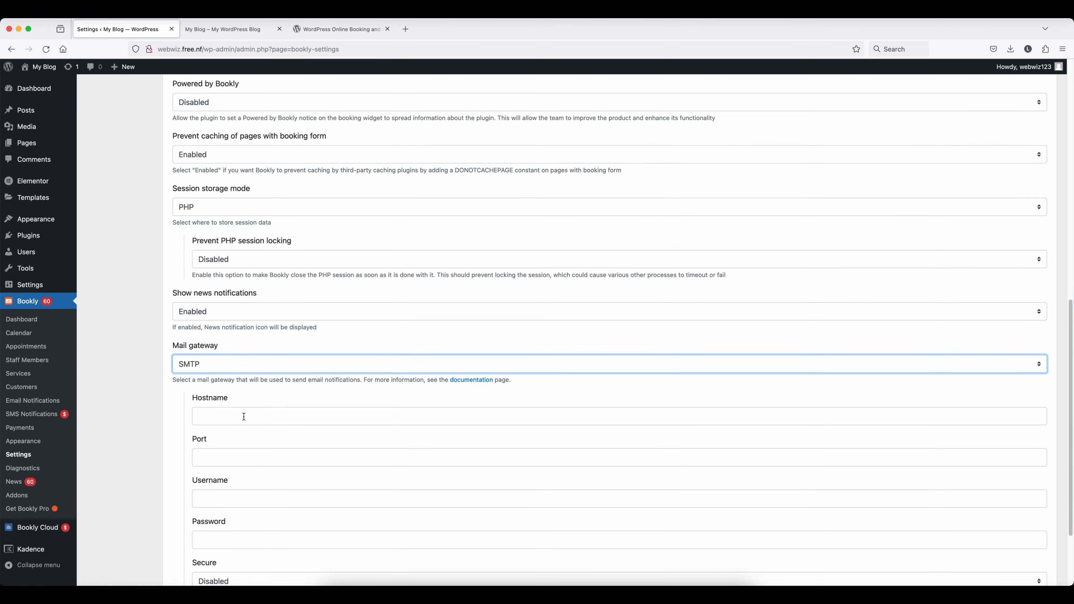
scroll(249, 417, "down", 2)
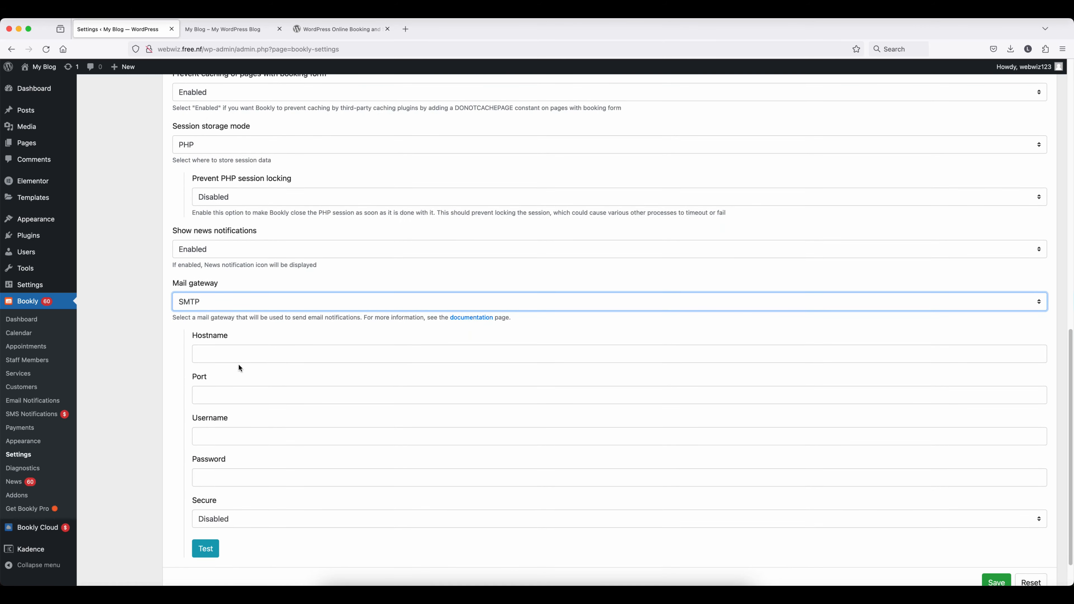
scroll(213, 350, "down", 1)
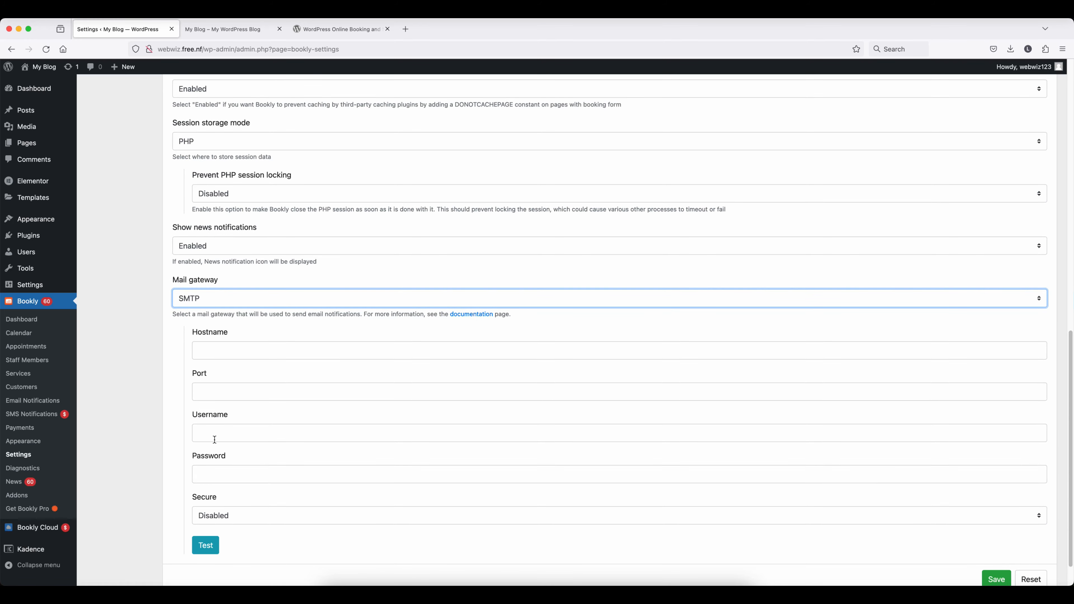
left_click(249, 517)
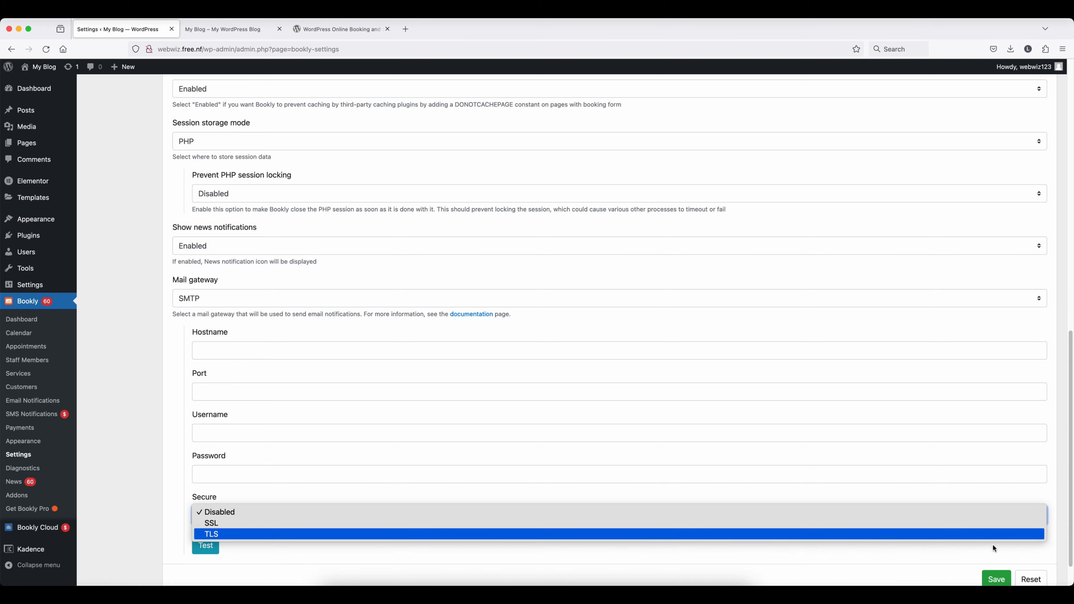
left_click(667, 557)
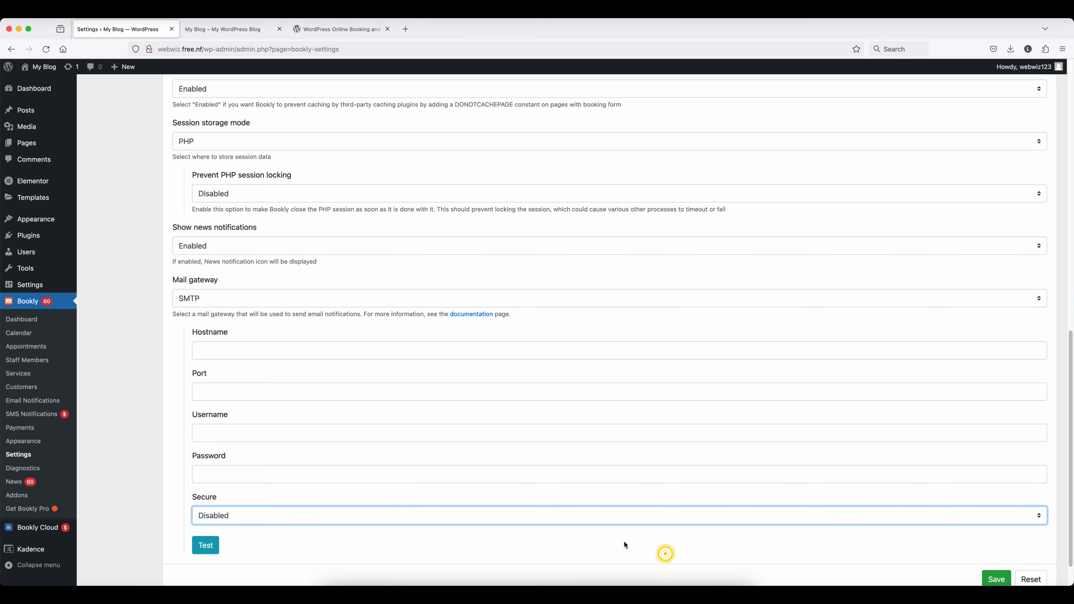
left_click(249, 301)
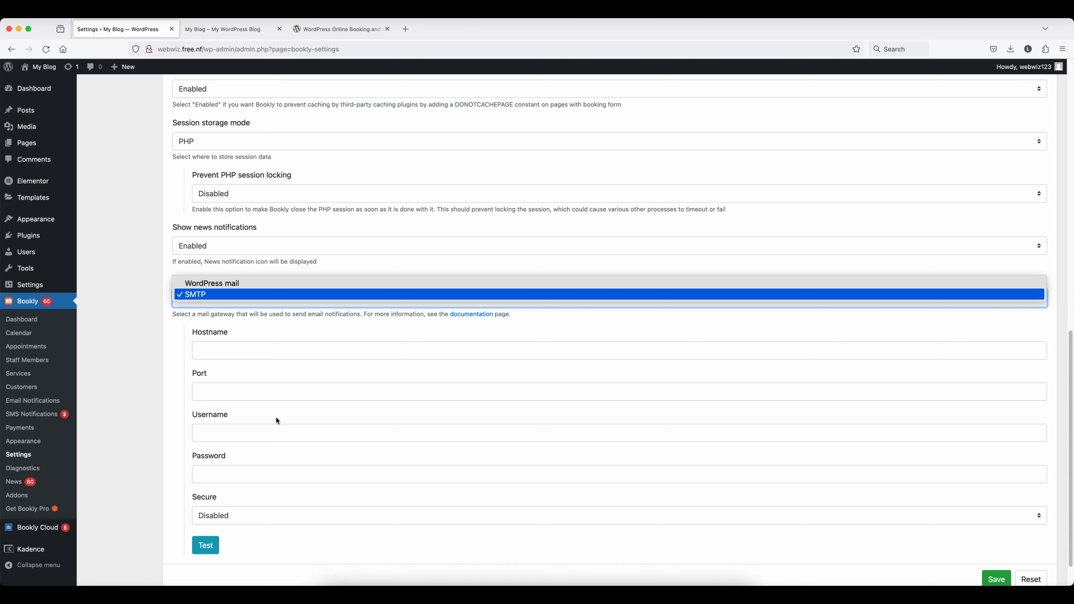
left_click(216, 283)
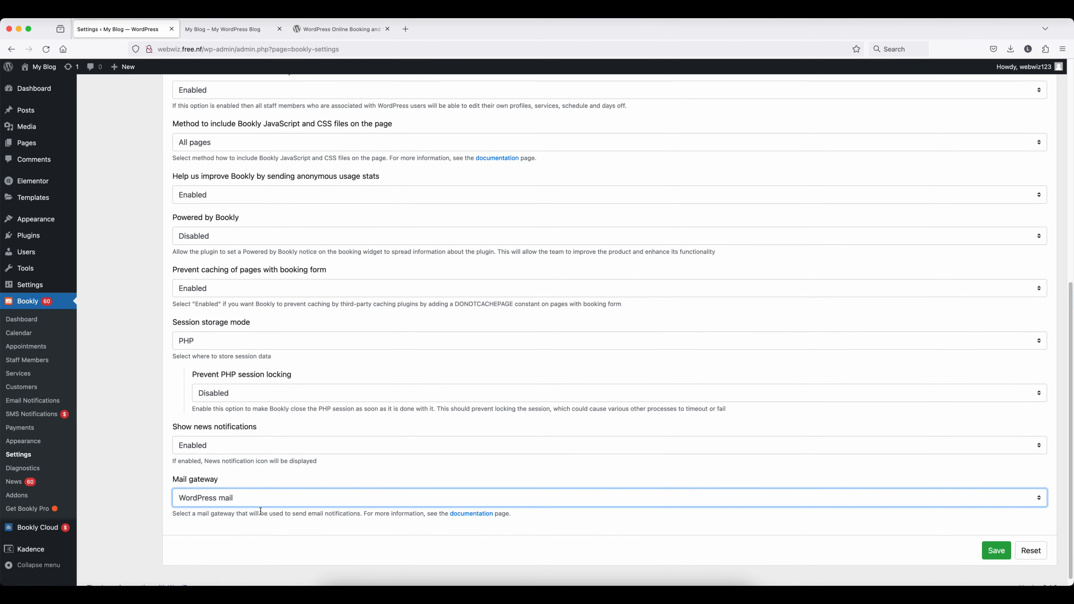
- Save the General settings, look through the Calendar settings, then go to Company settings
left_click(995, 552)
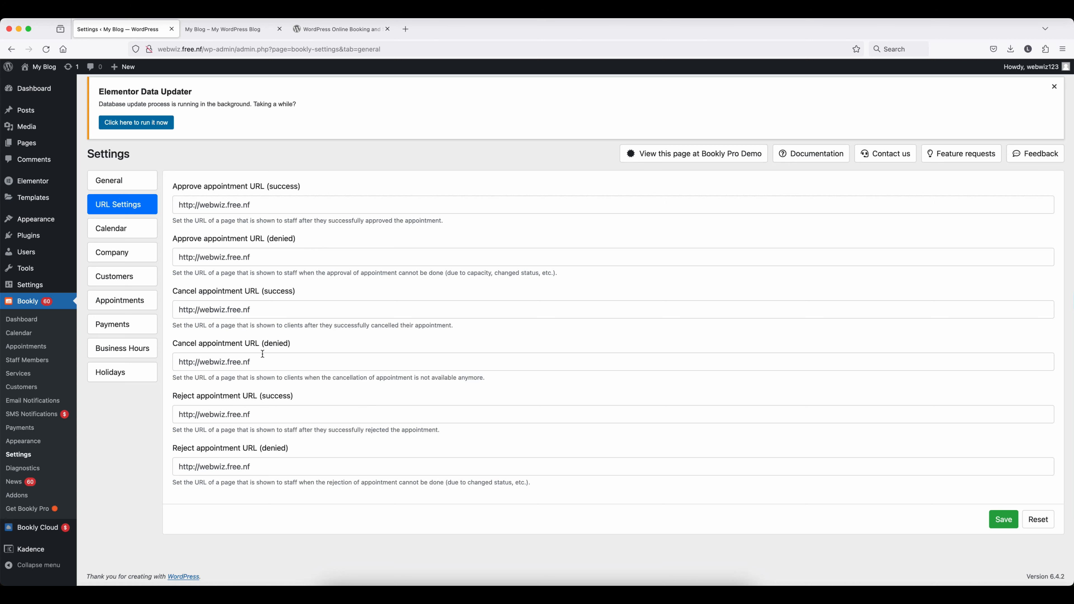
left_click(114, 231)
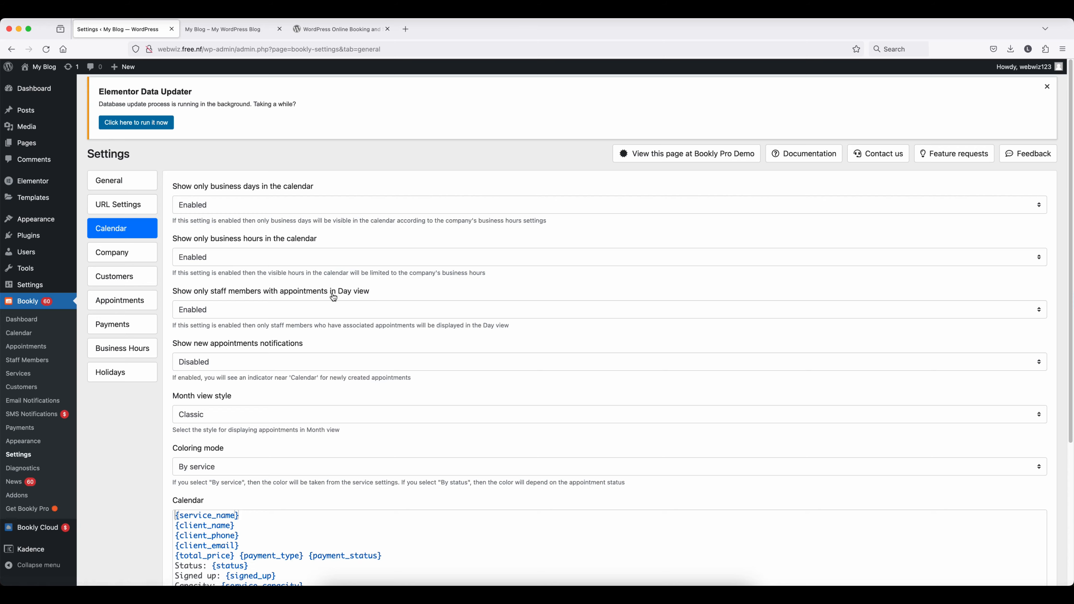
scroll(338, 428, "down", 5)
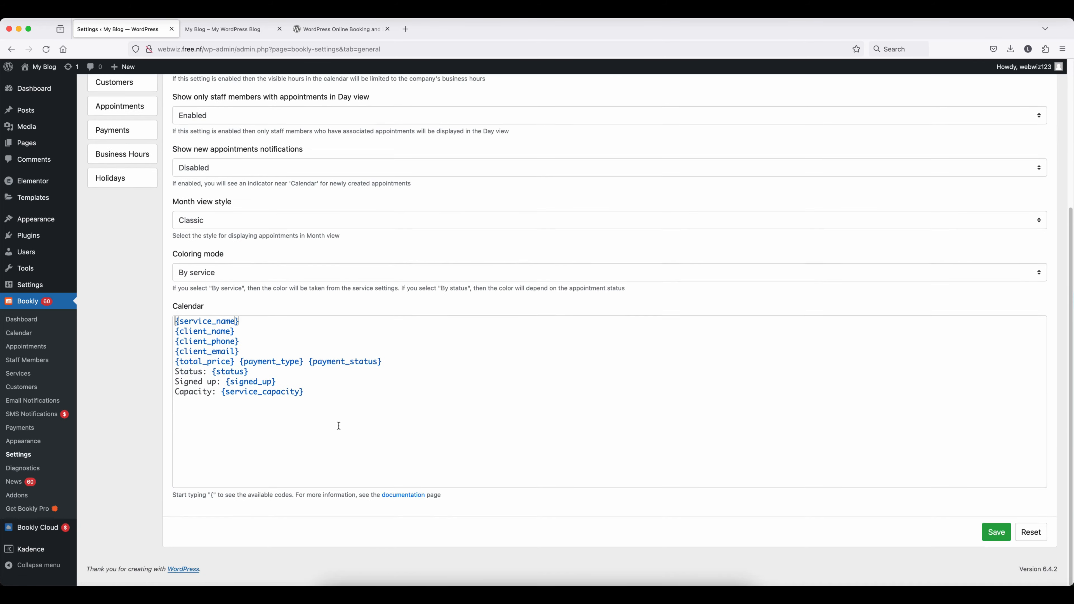
scroll(339, 426, "up", 5)
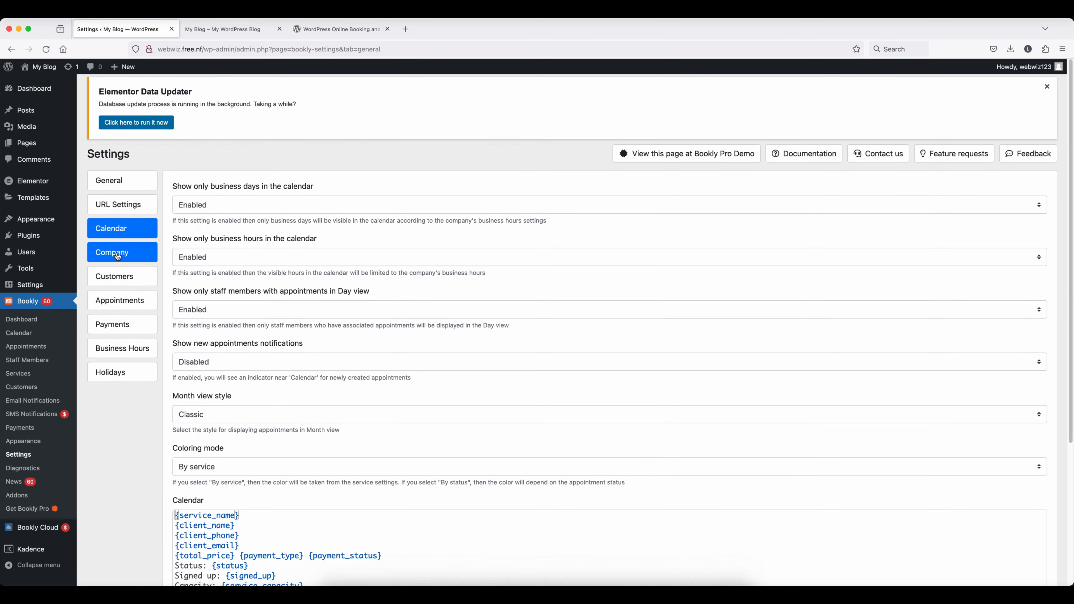
left_click(117, 256)
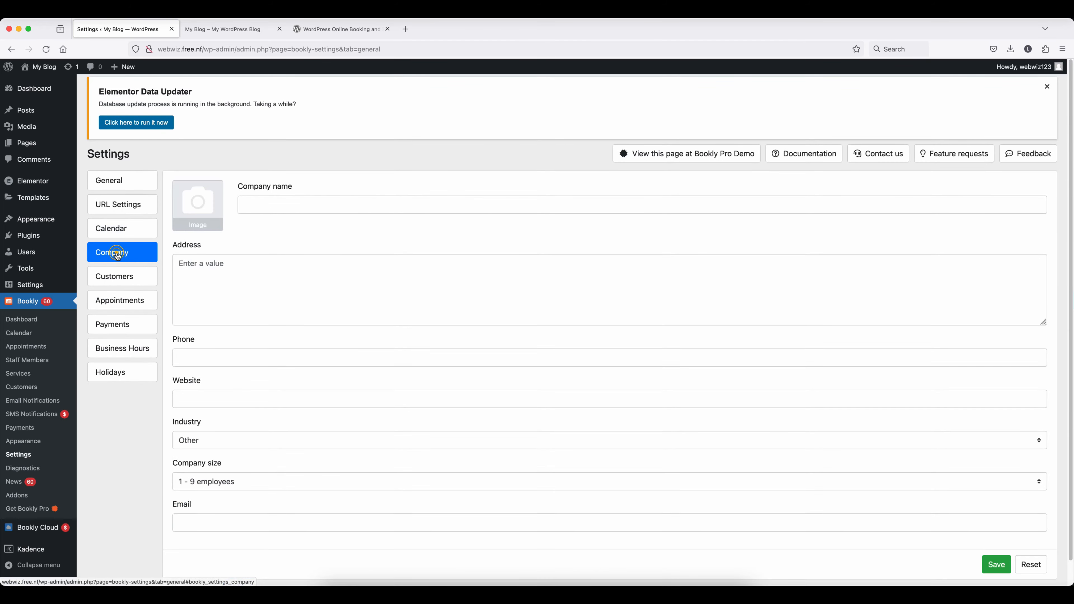
- Enter 'Web Wiz' as the company name and keep the industry as Other
left_click(261, 207)
type("Web Wiz")
left_click(207, 256)
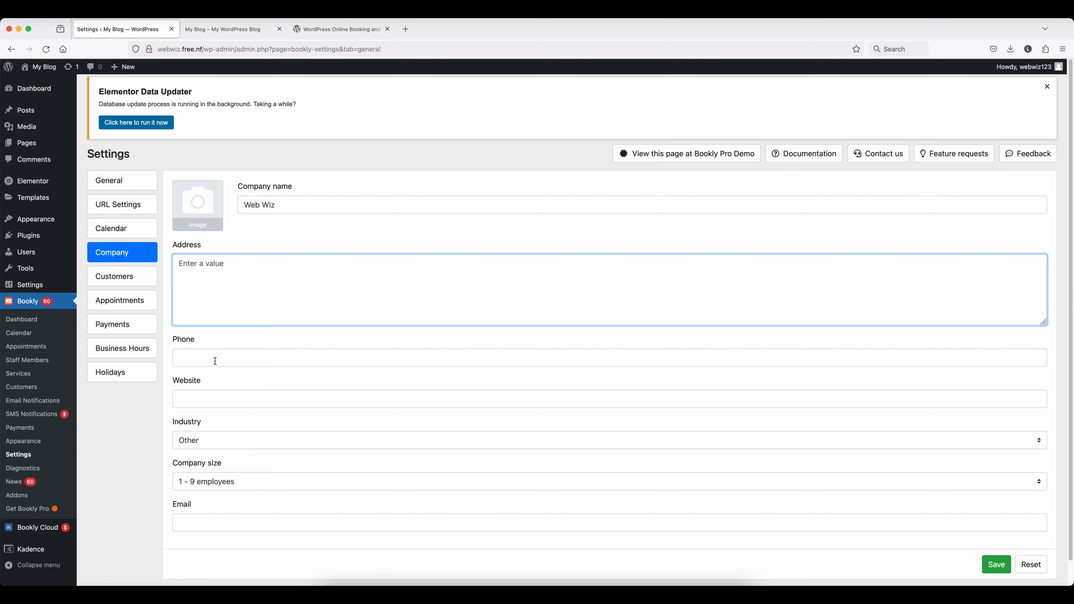
scroll(224, 356, "down", 1)
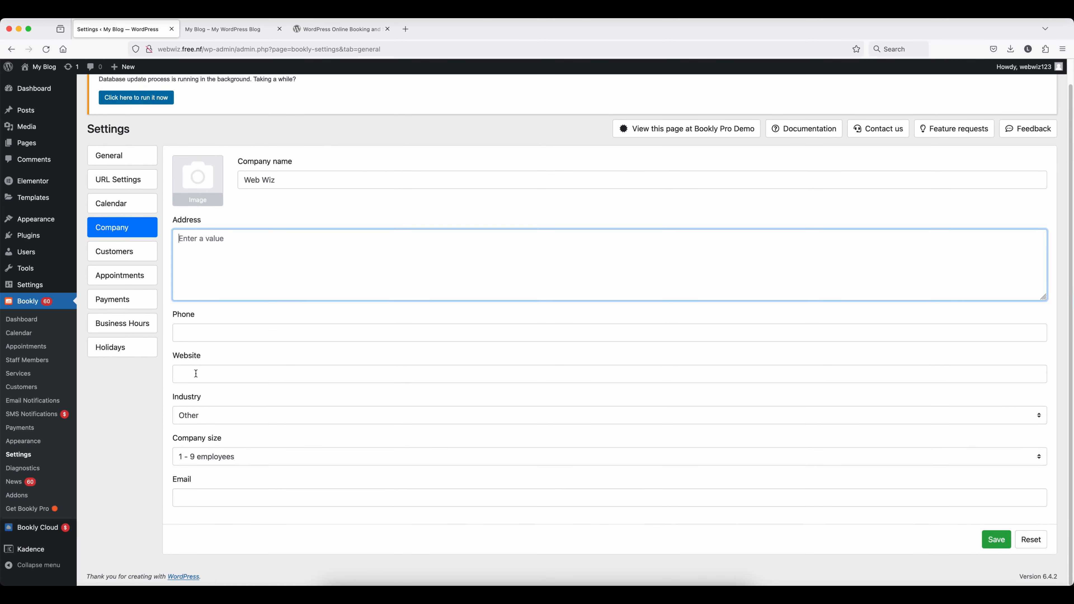
left_click(240, 418)
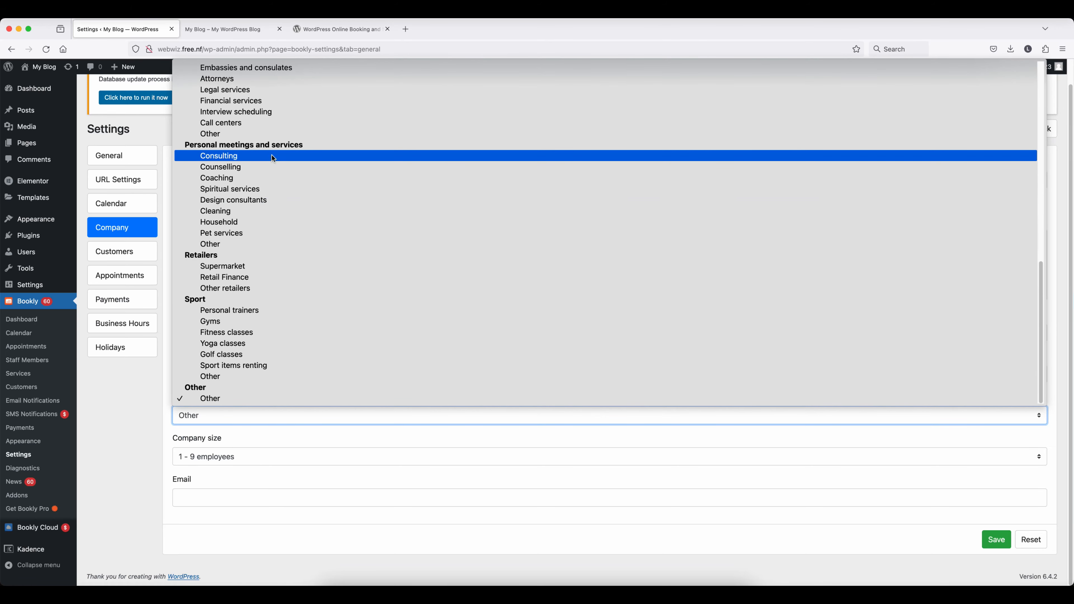
scroll(276, 167, "up", 2)
scroll(276, 166, "up", 5)
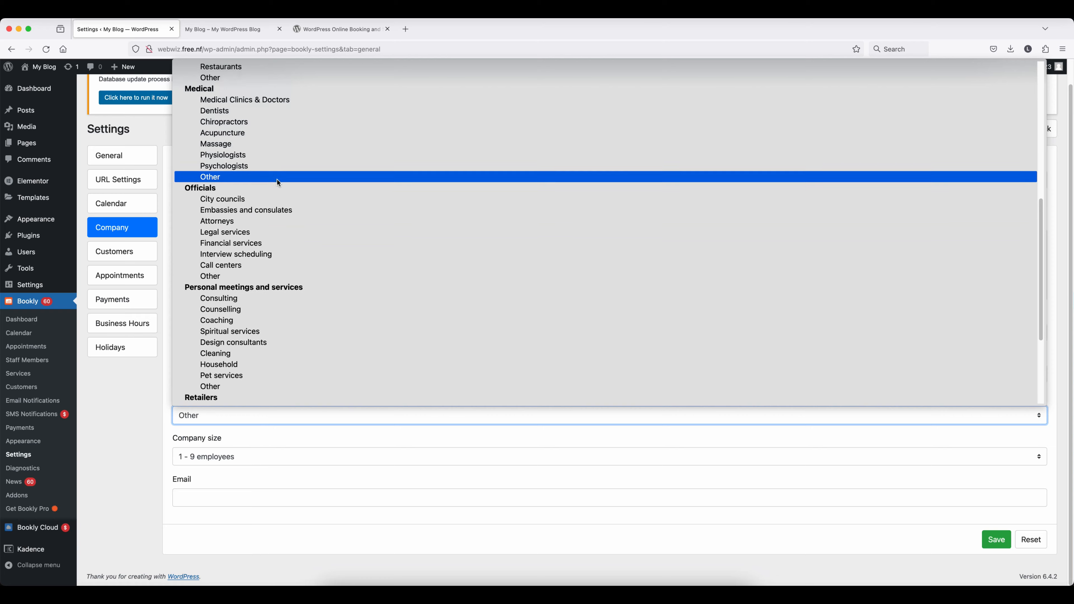
scroll(278, 189, "up", 10)
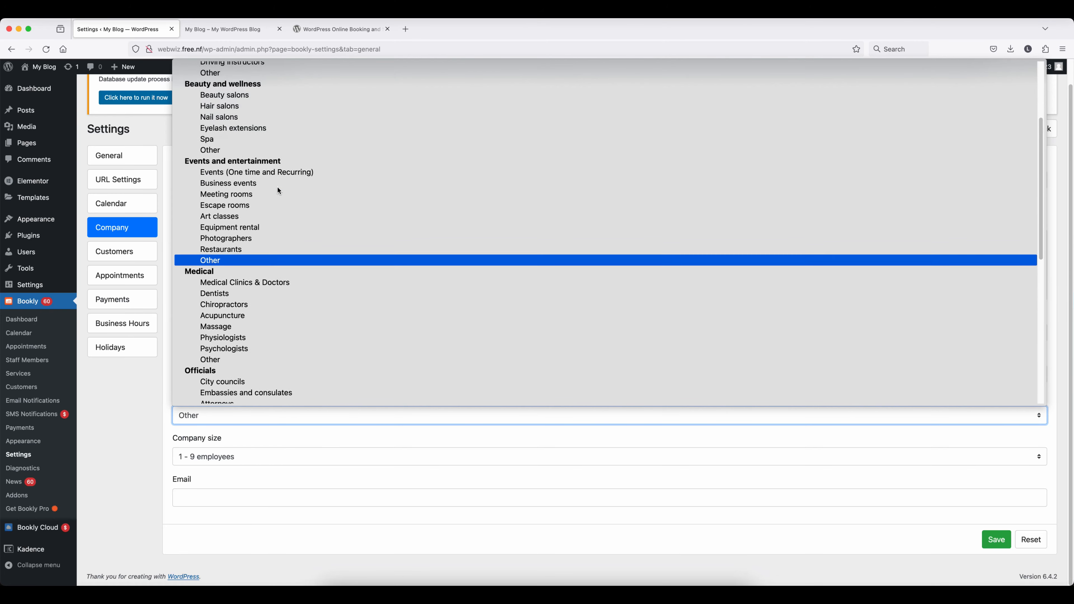
scroll(277, 184, "up", 1)
left_click(316, 459)
- Set company size to 10 - 19 employees, enter the contact e-mail, and save
left_click(316, 457)
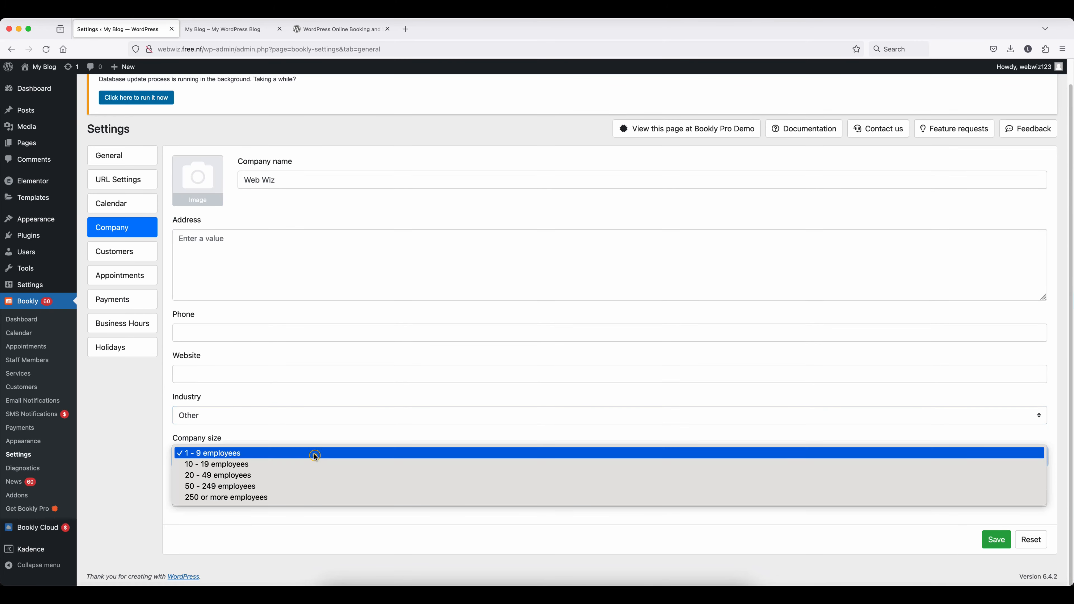
left_click(252, 466)
left_click(207, 500)
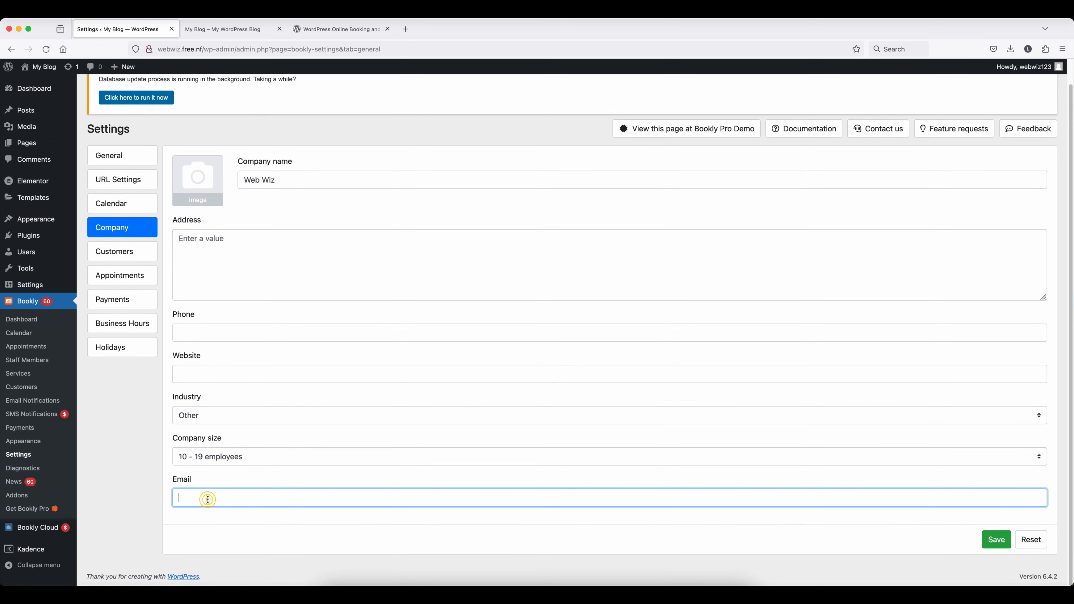
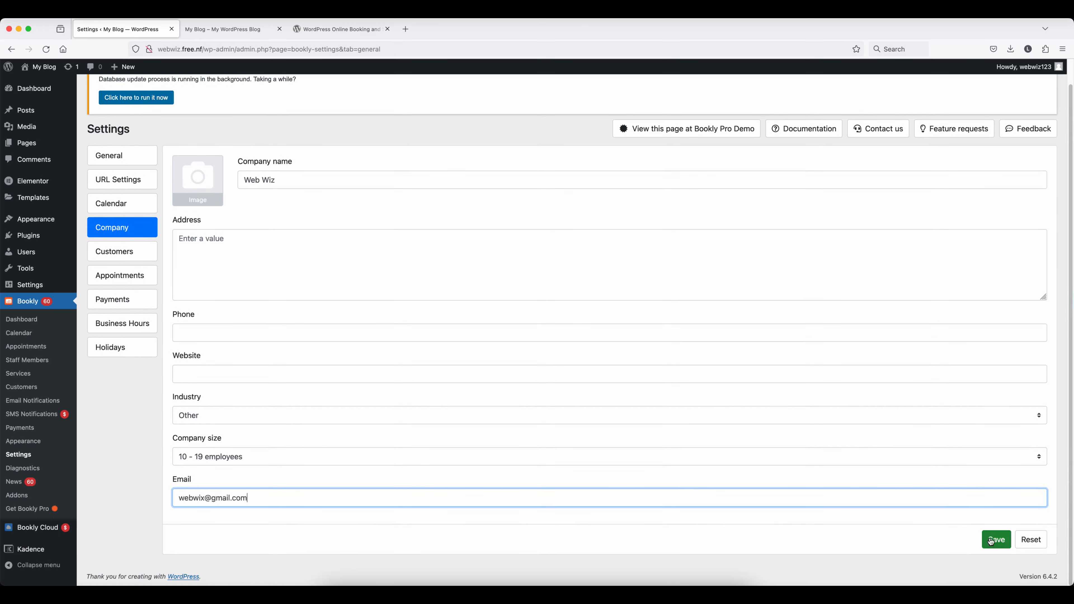
left_click(996, 540)
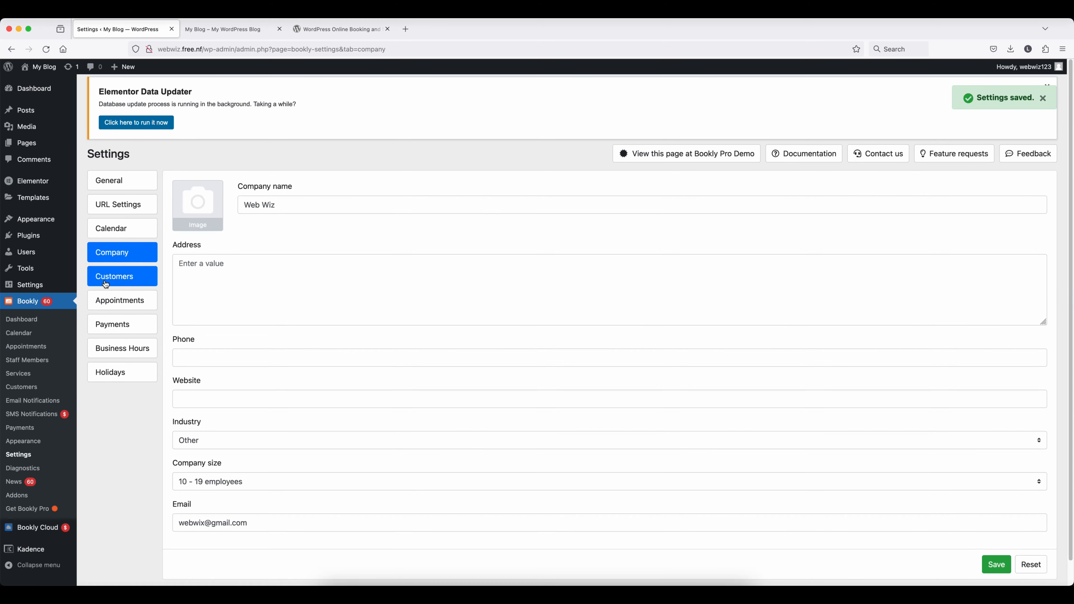
- Save the Customers settings without changes, then go to the Appointments settings
left_click(110, 279)
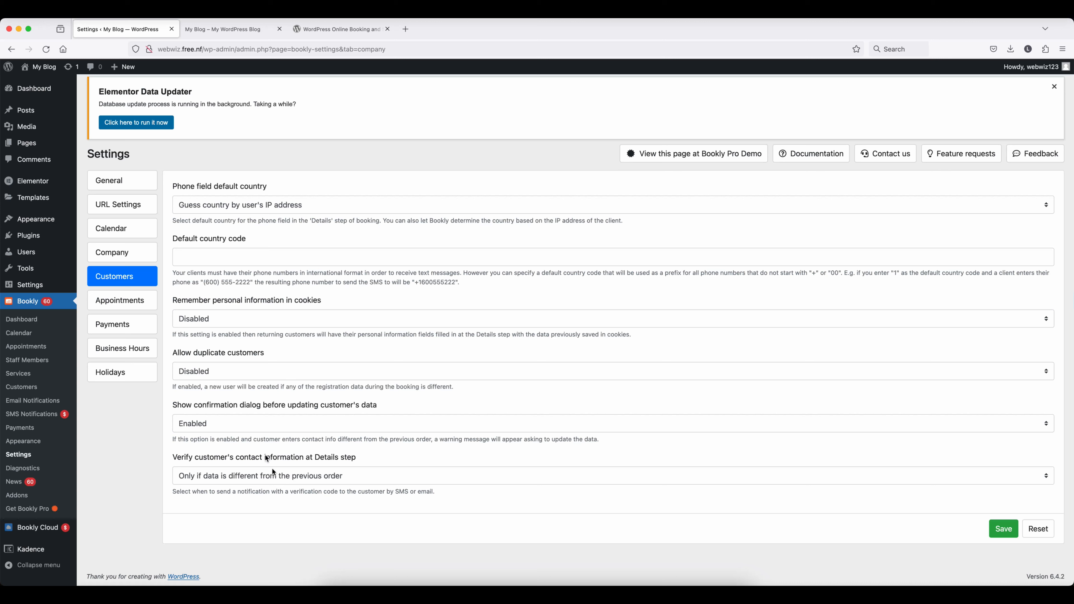
left_click(1008, 533)
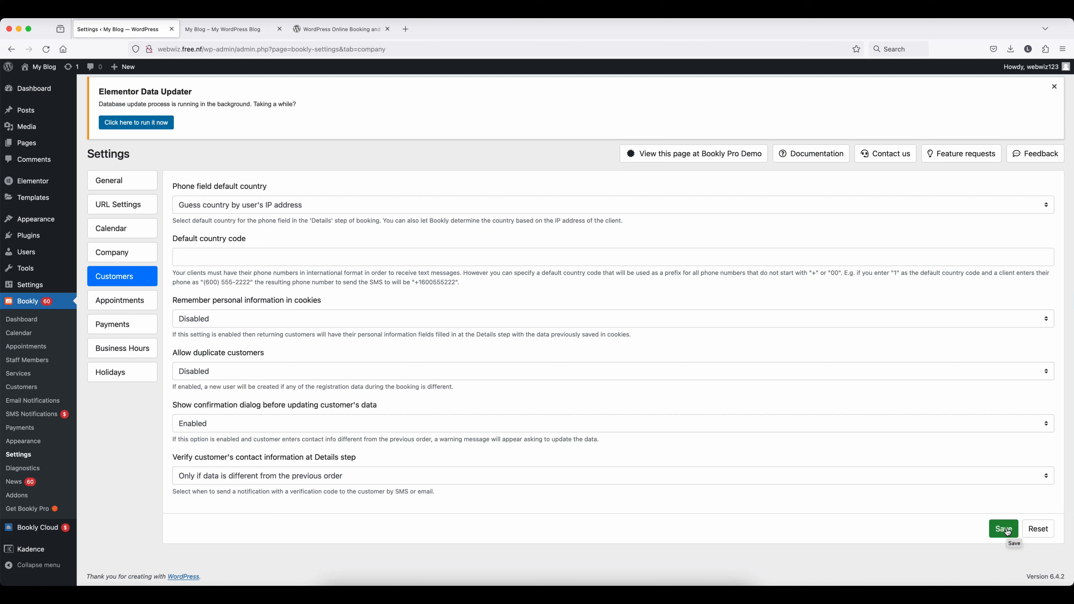
left_click(112, 304)
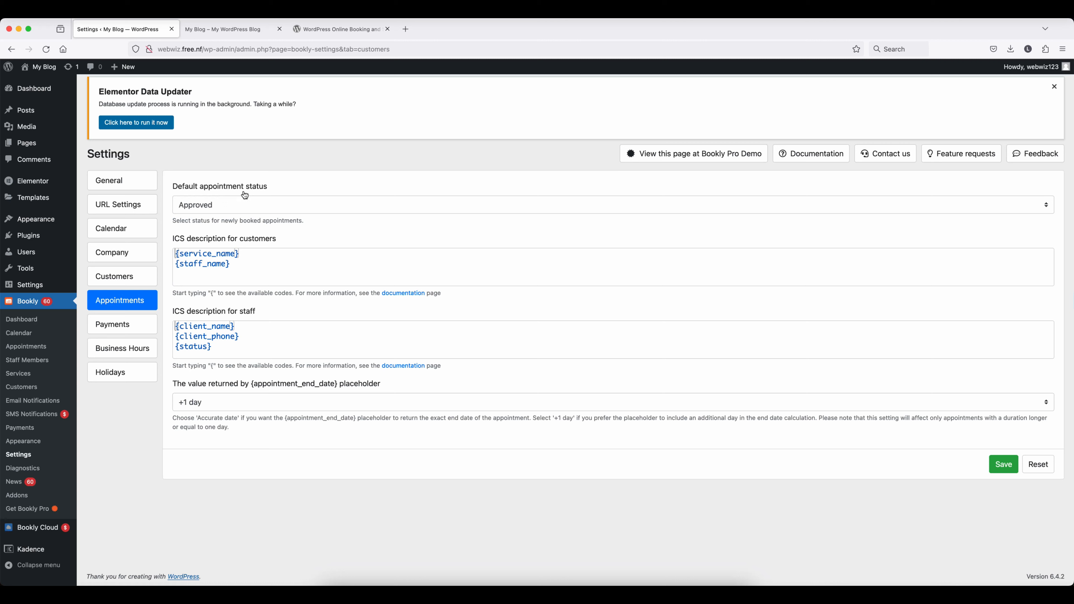
- Set the default appointment status to Pending, keep the +1 day end date, and save
left_click(261, 206)
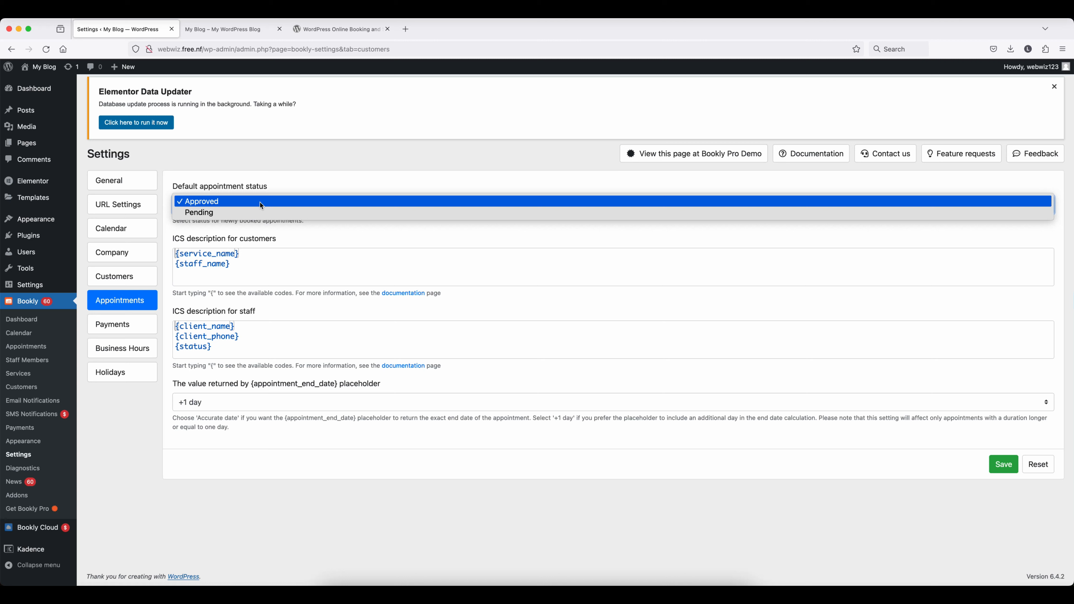
left_click(232, 212)
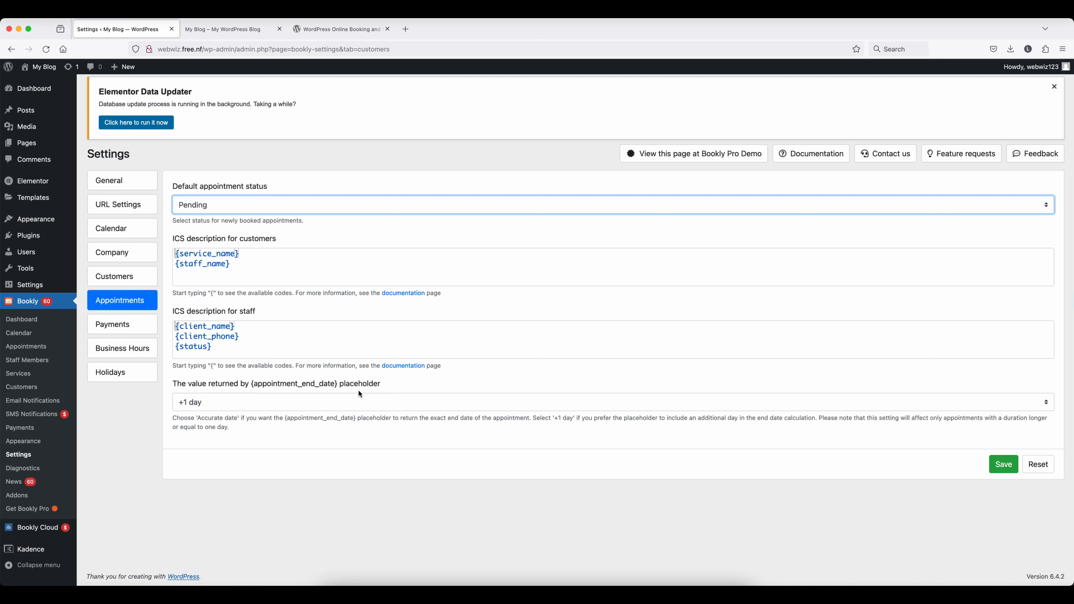
left_click(260, 400)
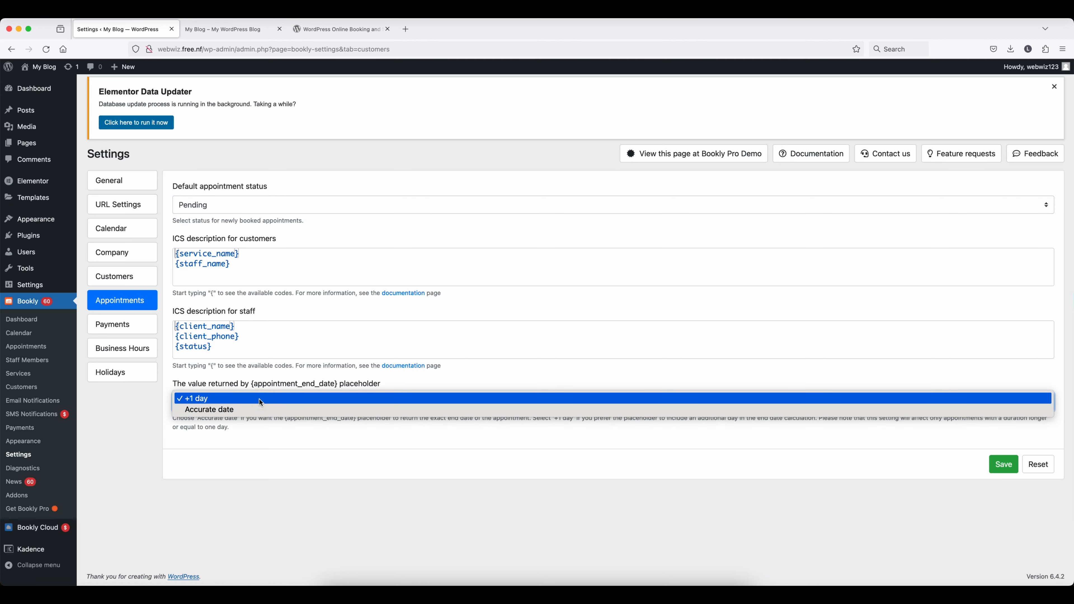
left_click(259, 399)
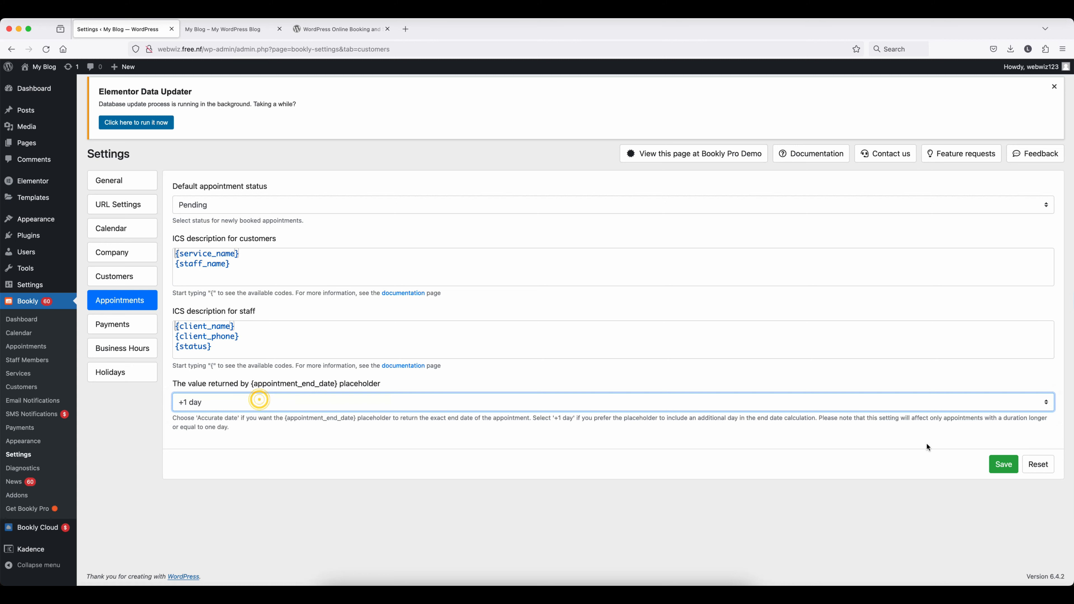
left_click(1010, 467)
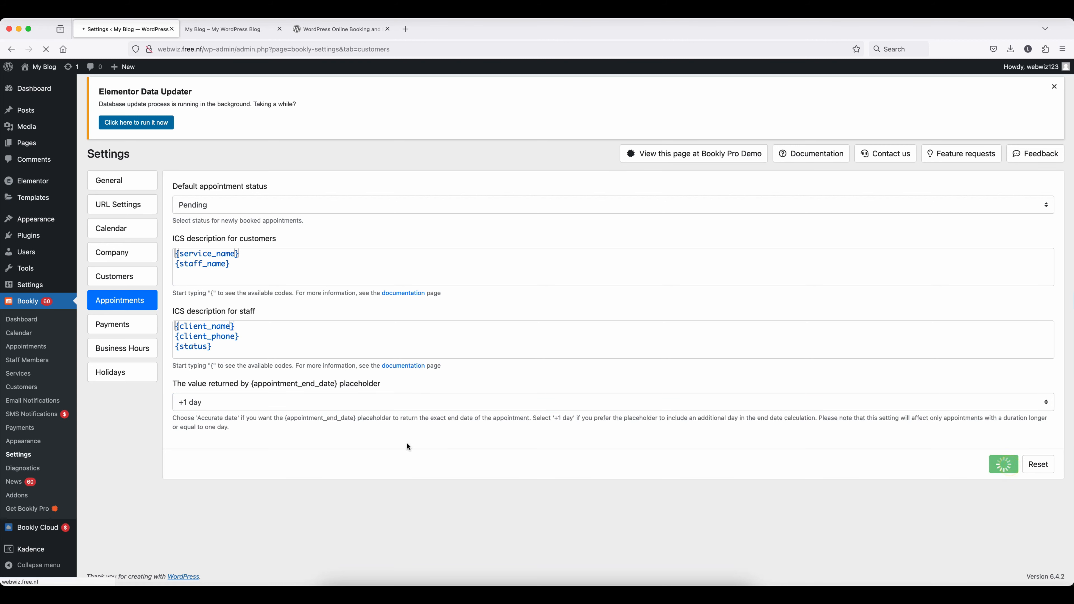
- Set the currency to INR (₹), keep Service paid locally Enabled, and save the Payments settings
left_click(116, 329)
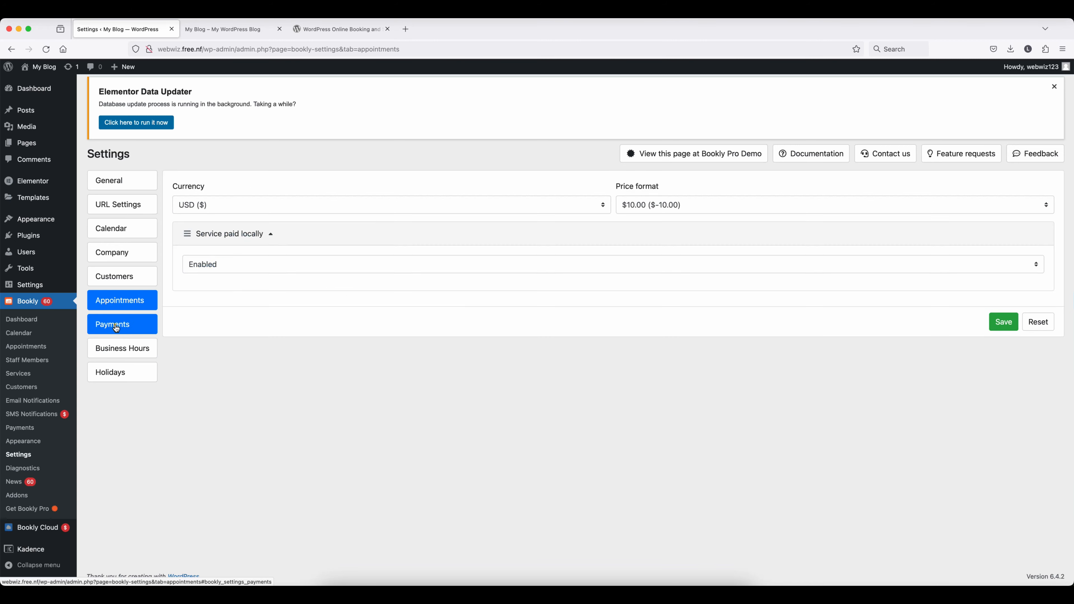
left_click(343, 205)
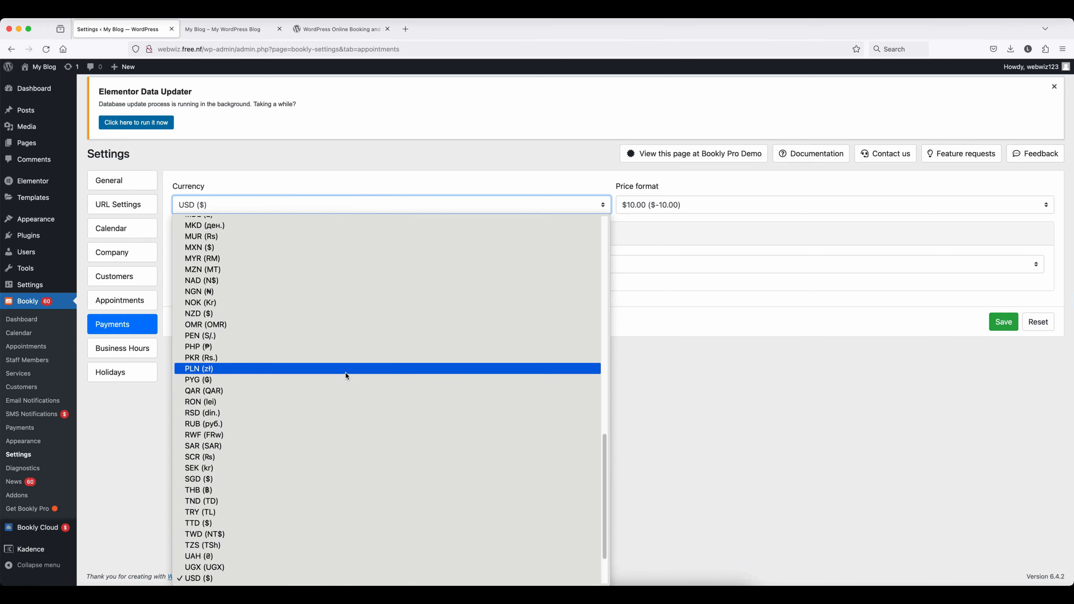
scroll(345, 374, "up", 10)
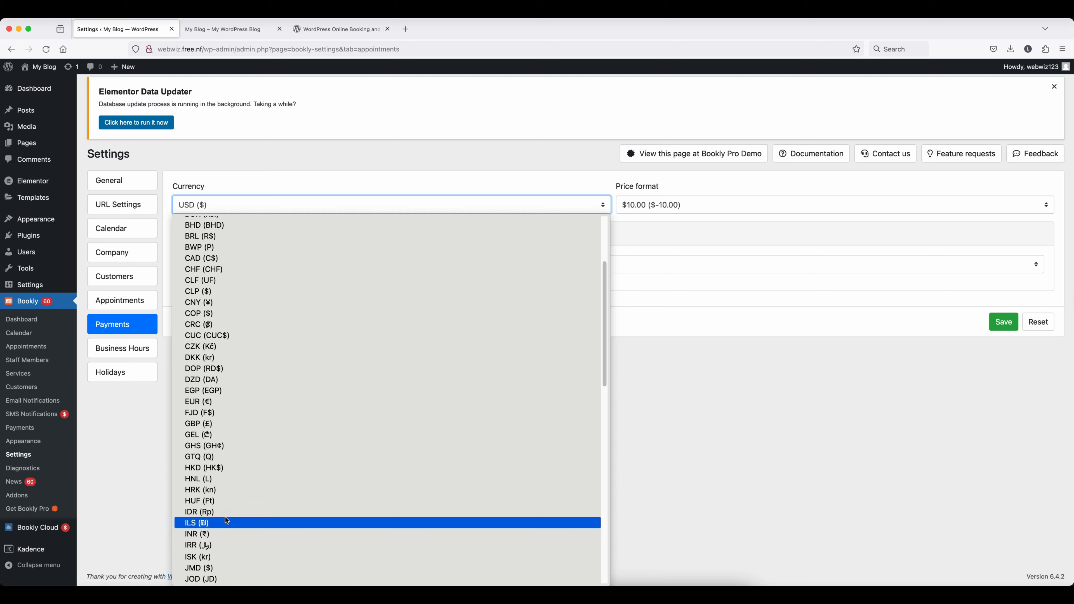
left_click(219, 534)
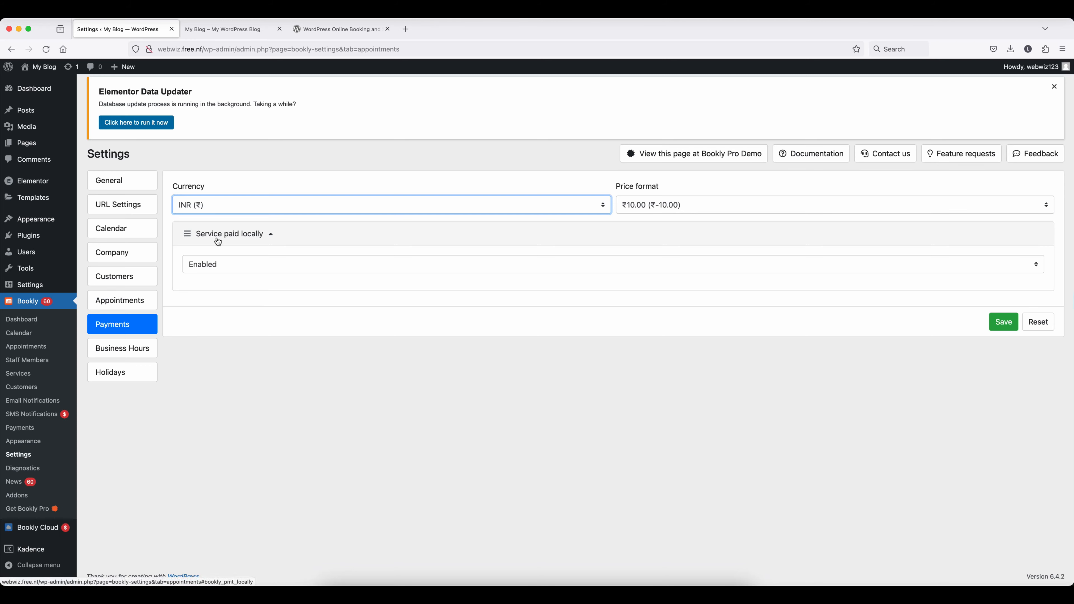
left_click(247, 266)
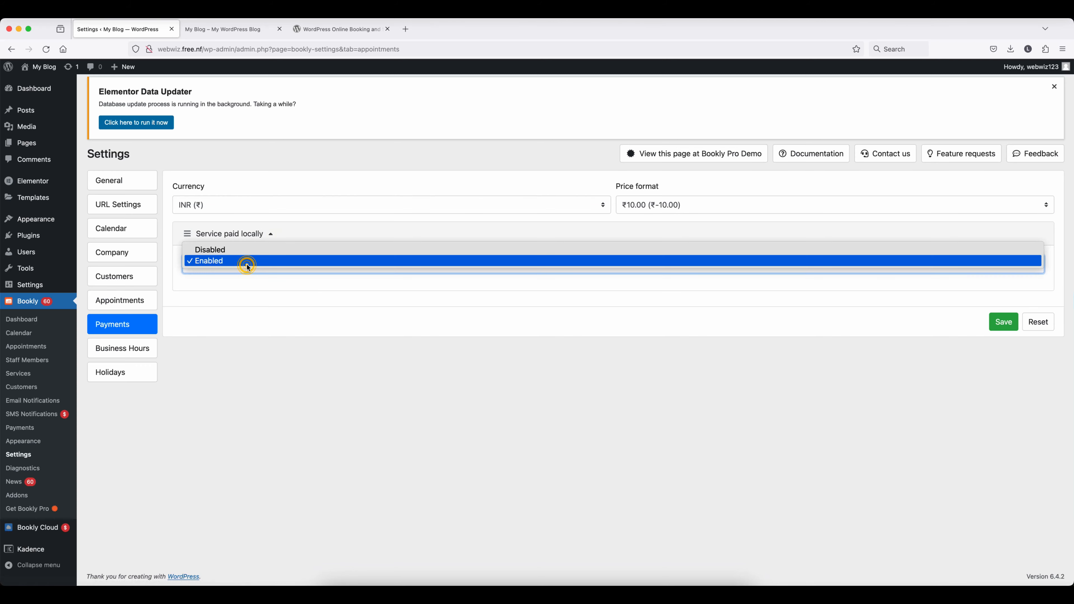
left_click(697, 318)
left_click(1004, 322)
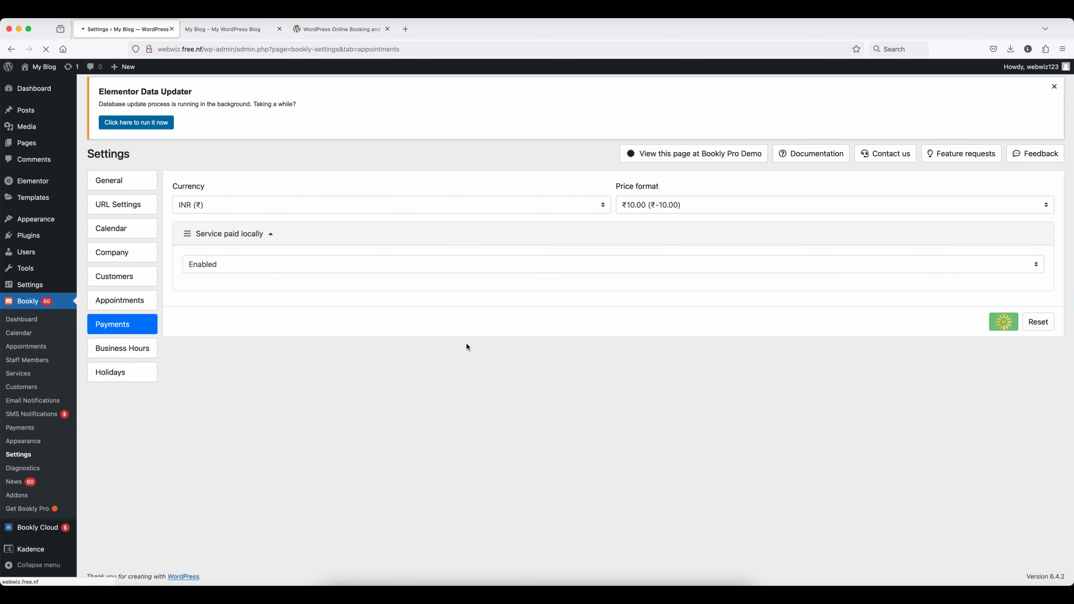
left_click(122, 347)
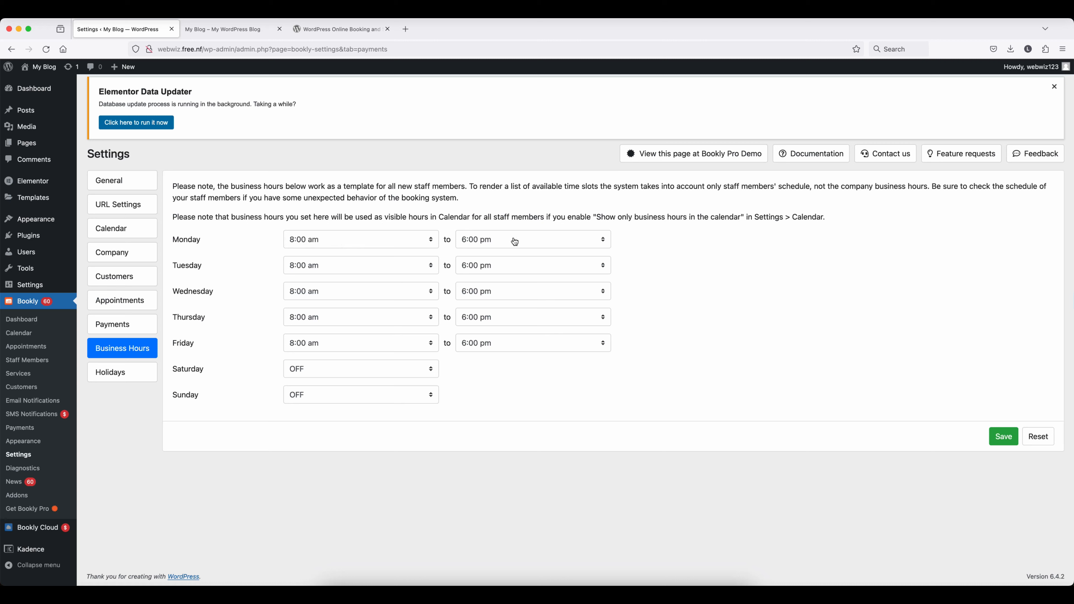
- Change Monday's closing time to 8:00 pm
left_click(501, 242)
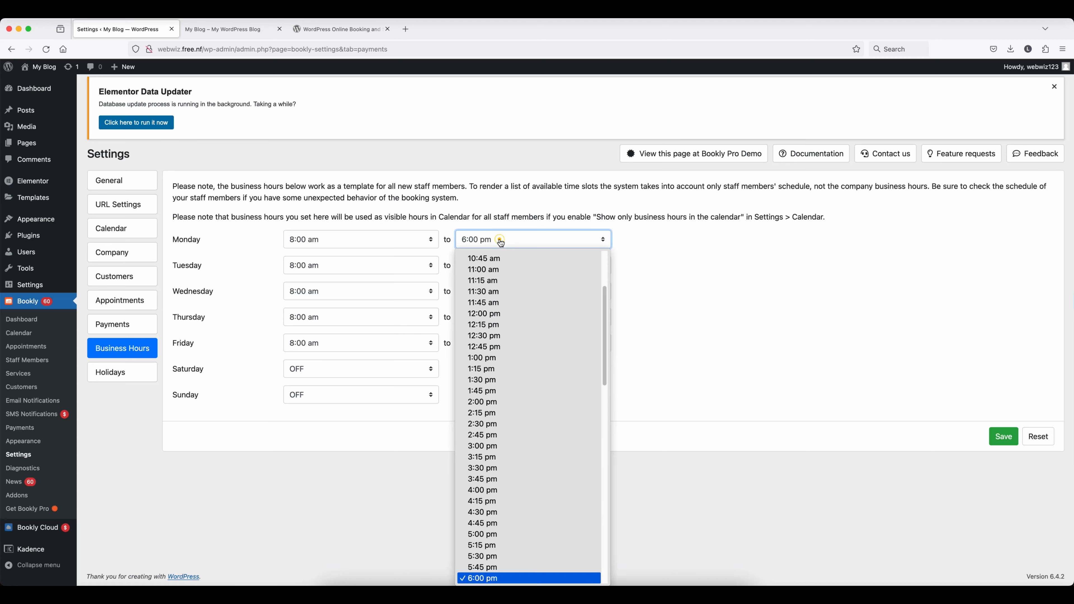
scroll(519, 526, "down", 5)
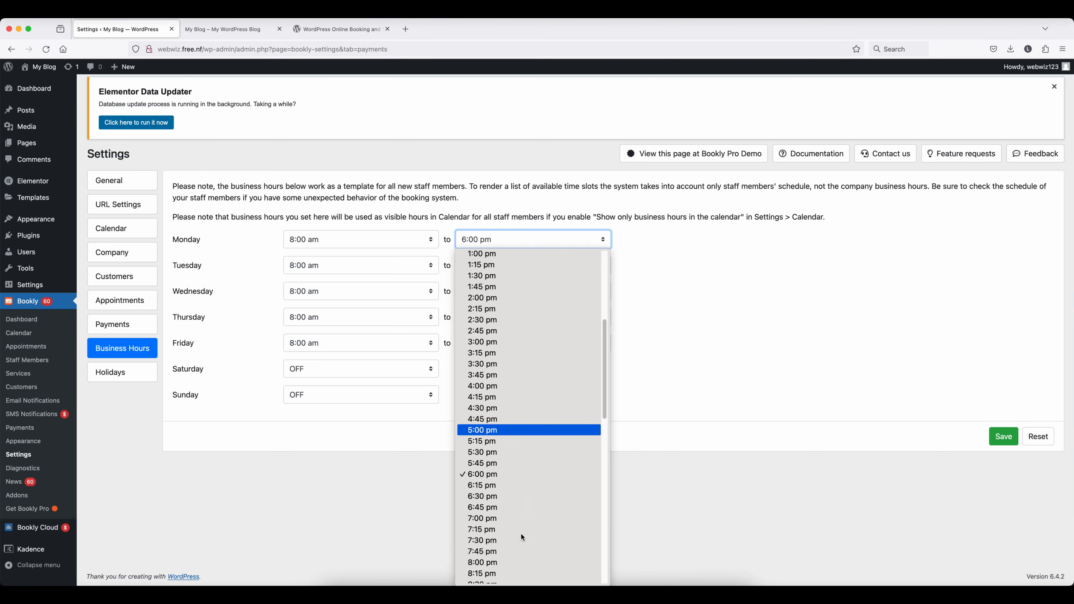
scroll(521, 534, "down", 3)
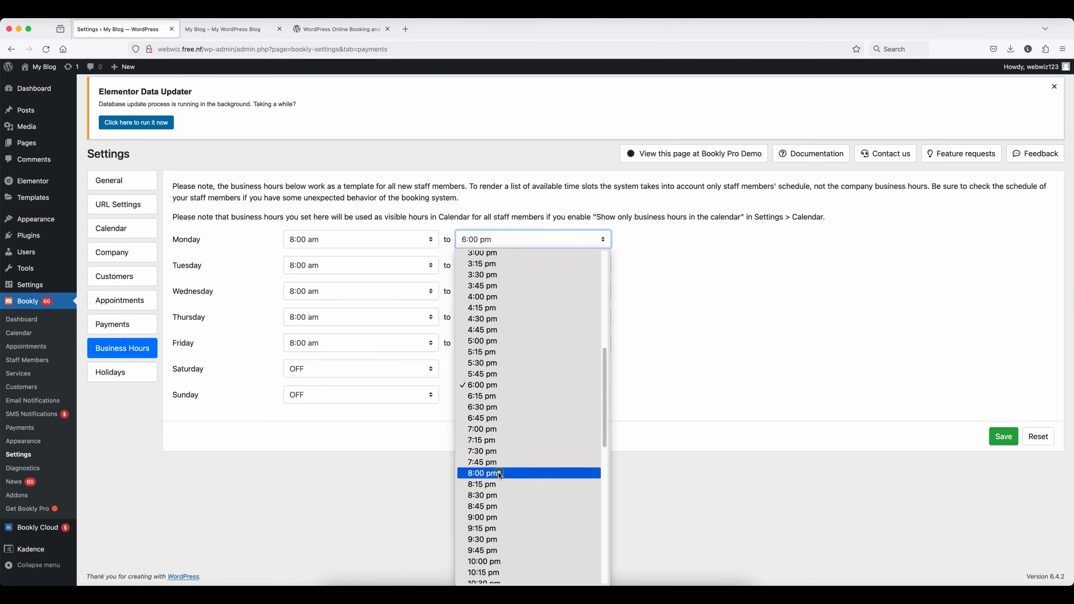
left_click(498, 473)
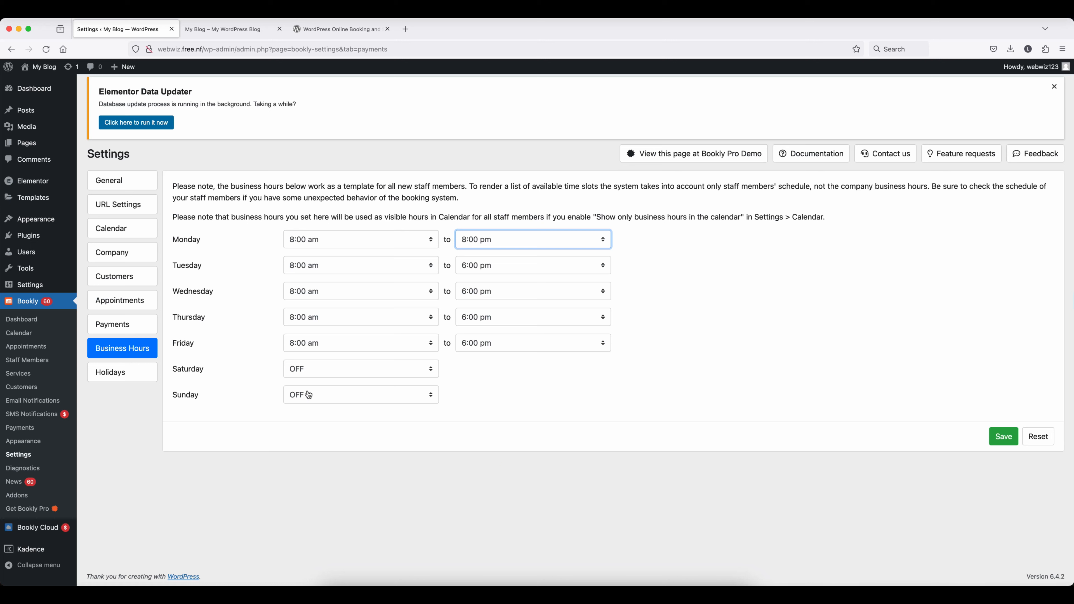
- Open Saturday from 10:00 am to 4:00 pm, save the hours, and view Holidays
left_click(325, 373)
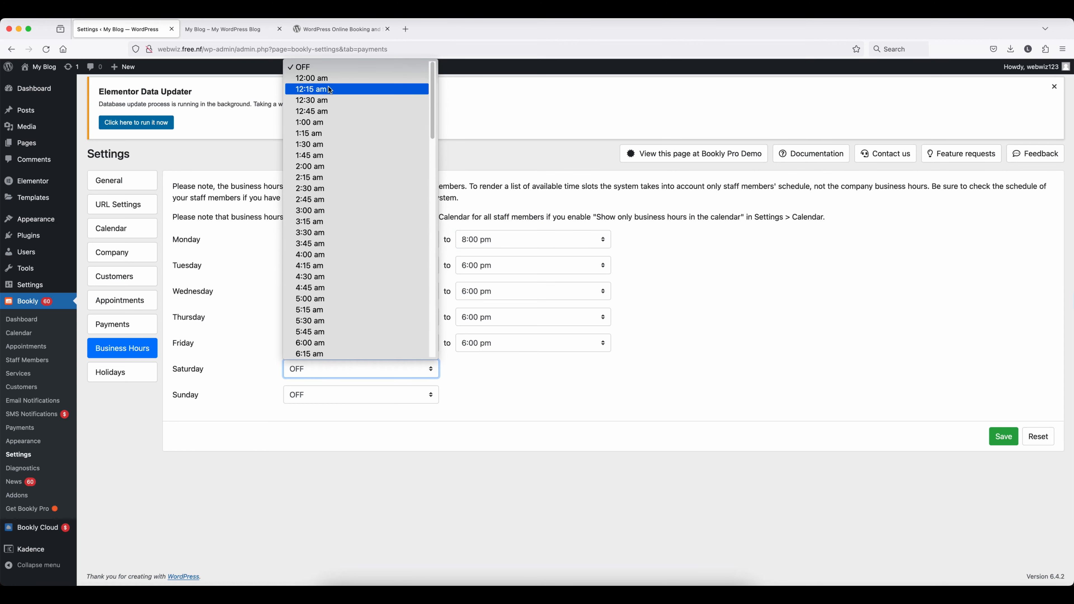
scroll(329, 86, "down", 5)
left_click(324, 231)
left_click(504, 369)
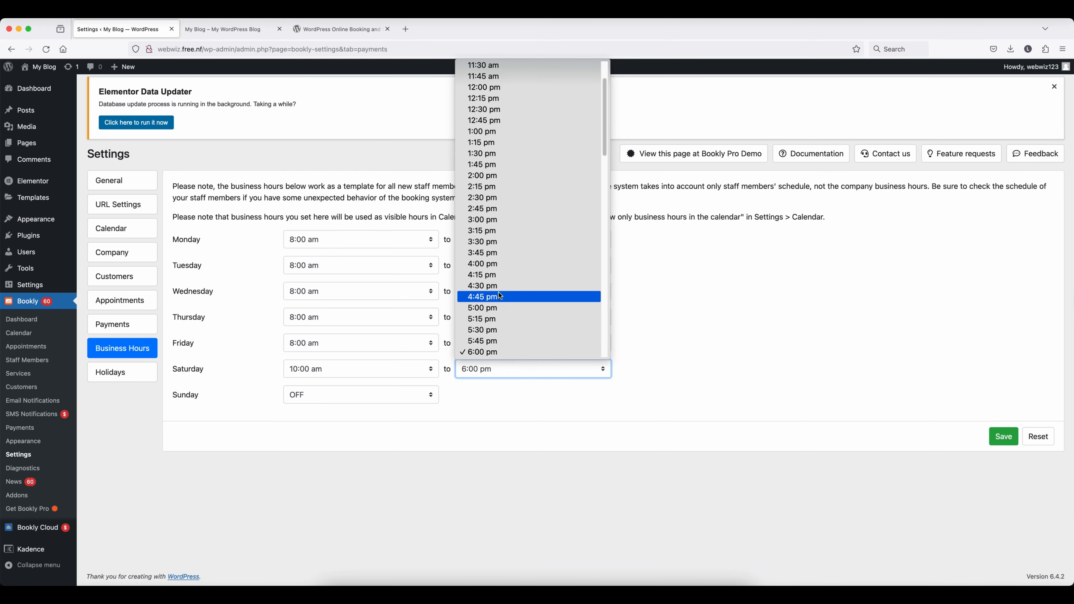
left_click(488, 262)
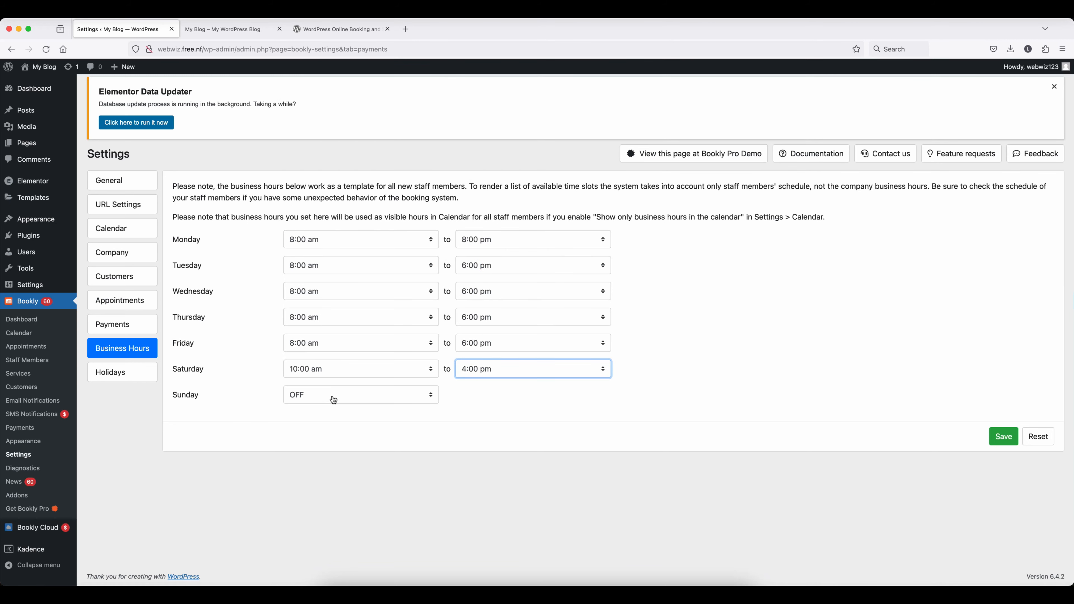
left_click(1002, 438)
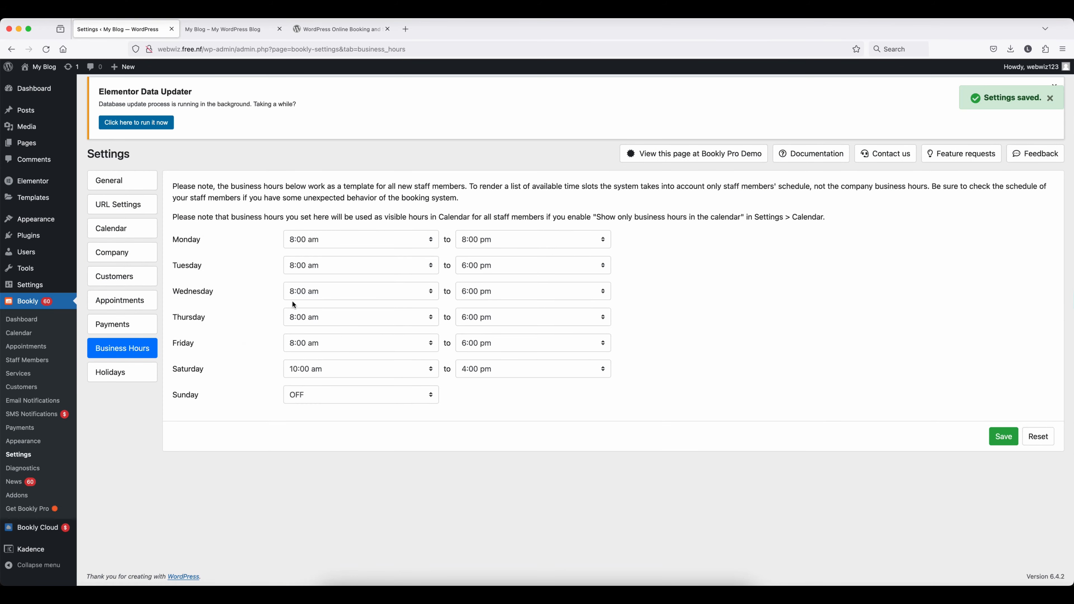
left_click(114, 375)
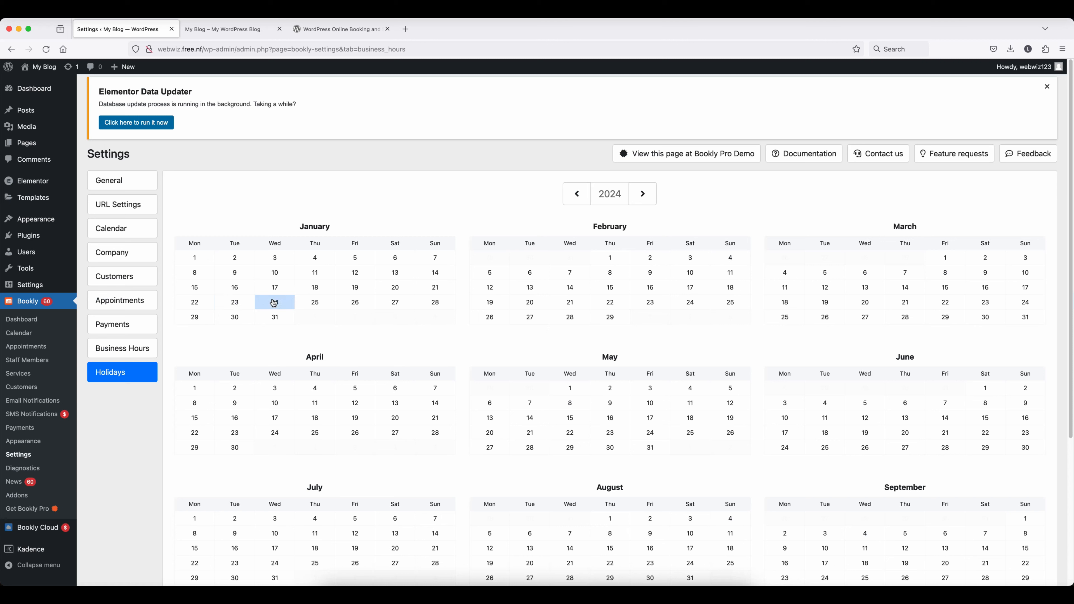
- In the Holidays calendar, mark 26 January 2024 as 'We are not working on this day'
left_click(354, 303)
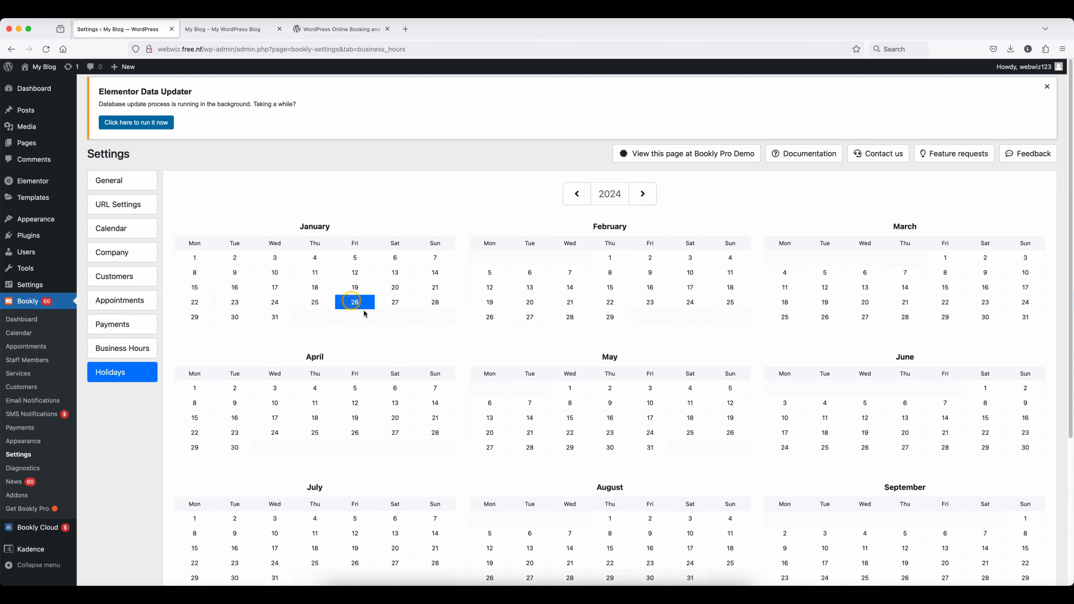
left_click(356, 303)
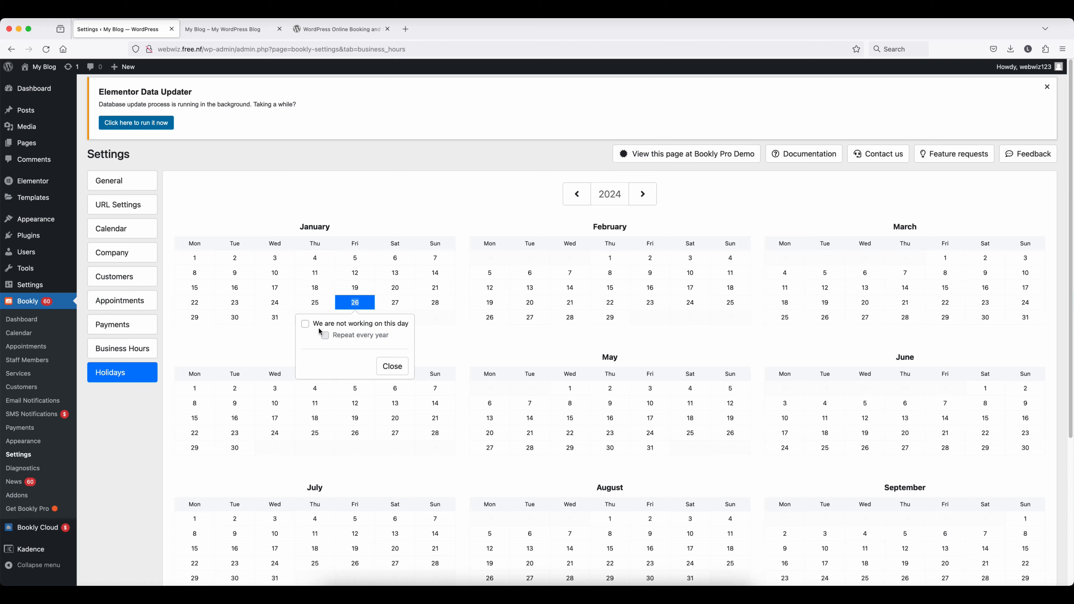
left_click(306, 326)
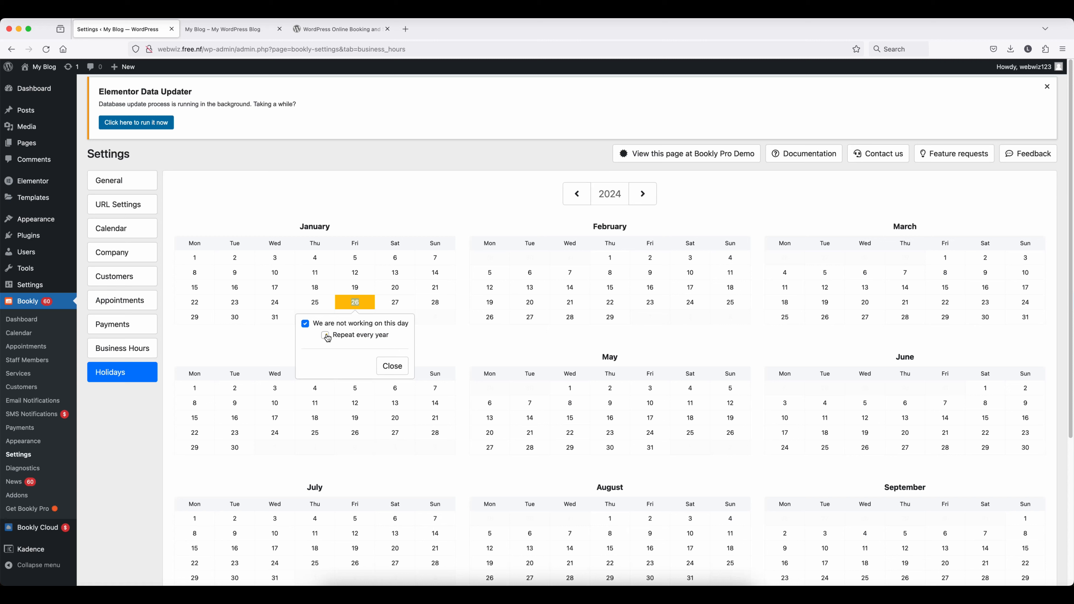
left_click(393, 366)
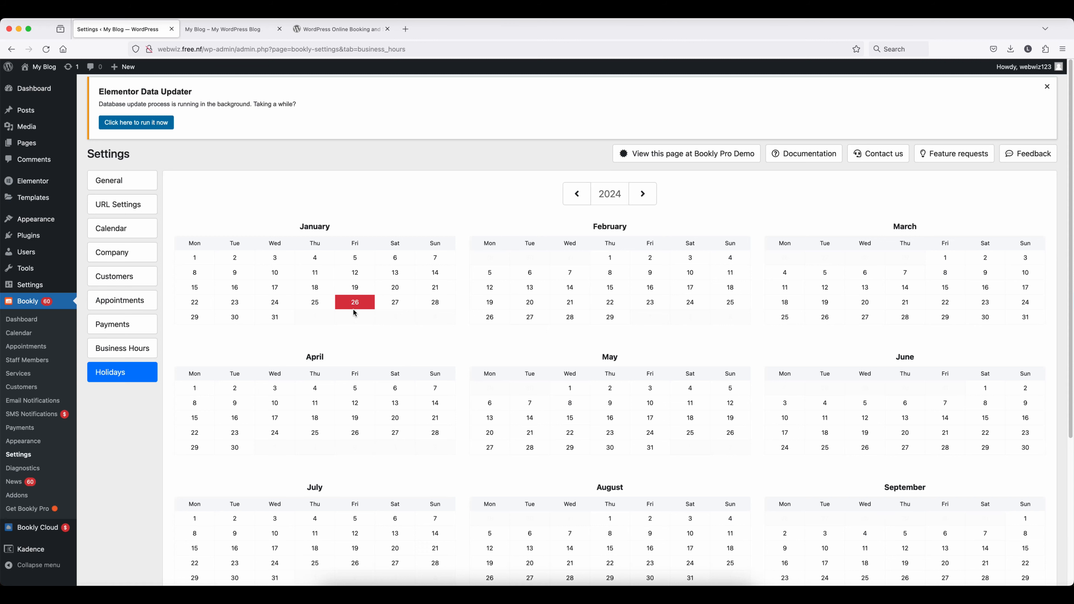
left_click(112, 408)
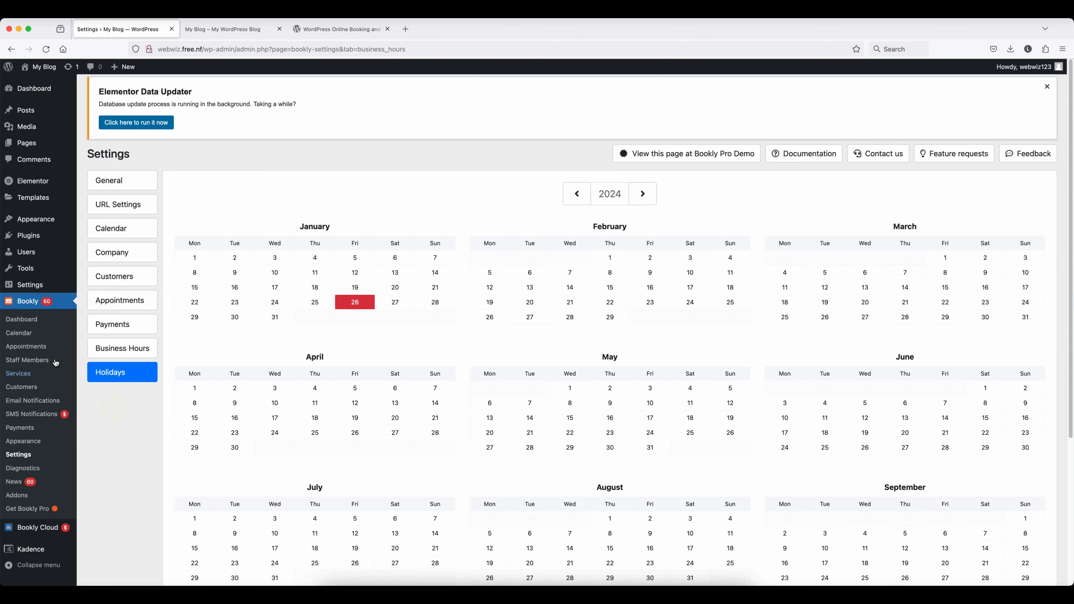
- Go from the Bookly Dashboard via the Calendar welcome screen to the empty Staff Members page
left_click(24, 321)
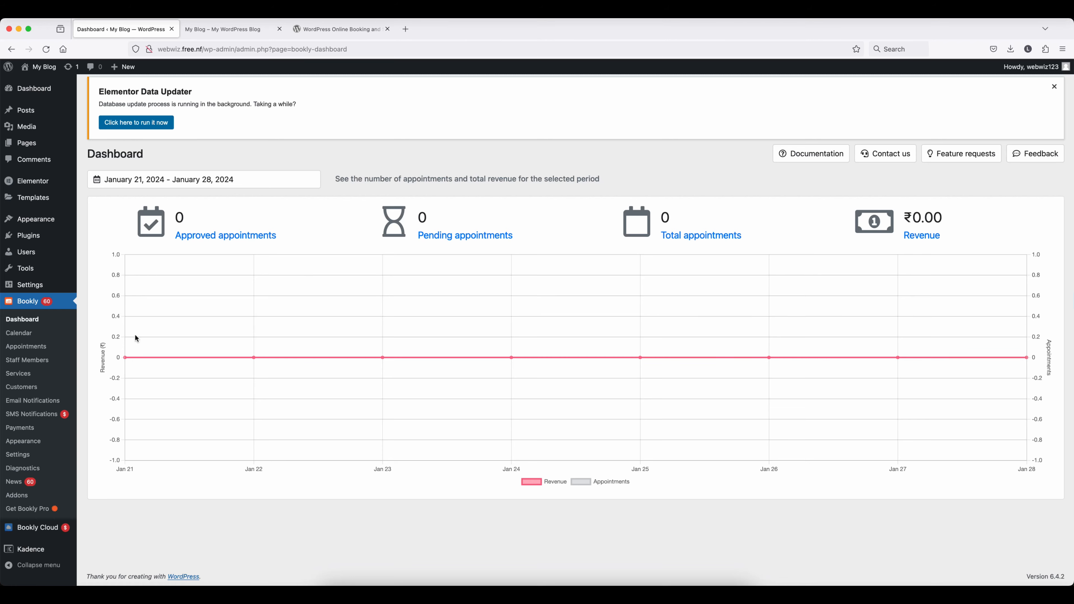
left_click(20, 333)
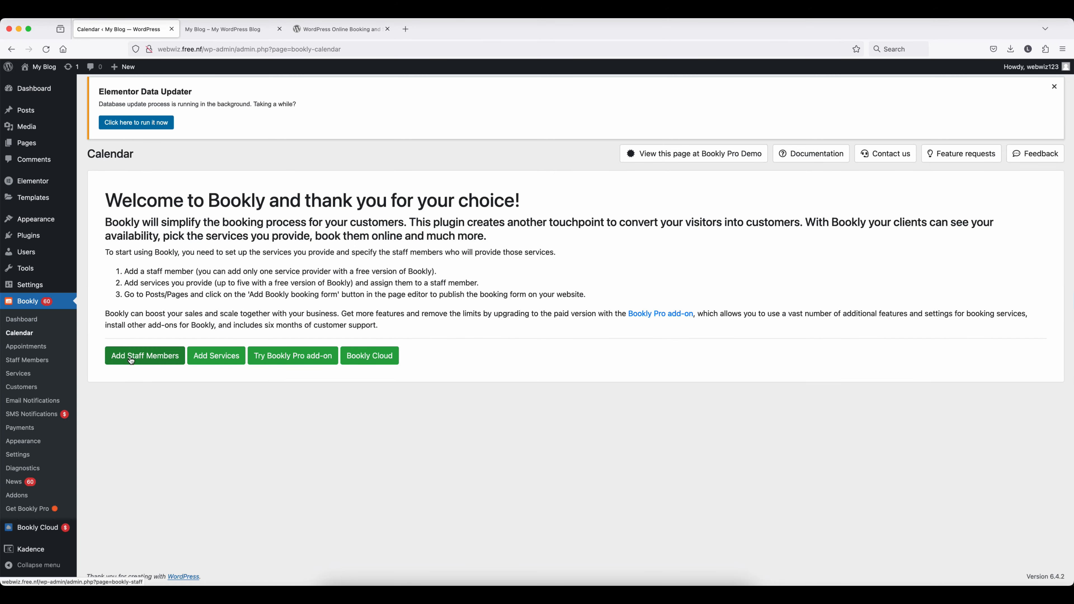
left_click(131, 361)
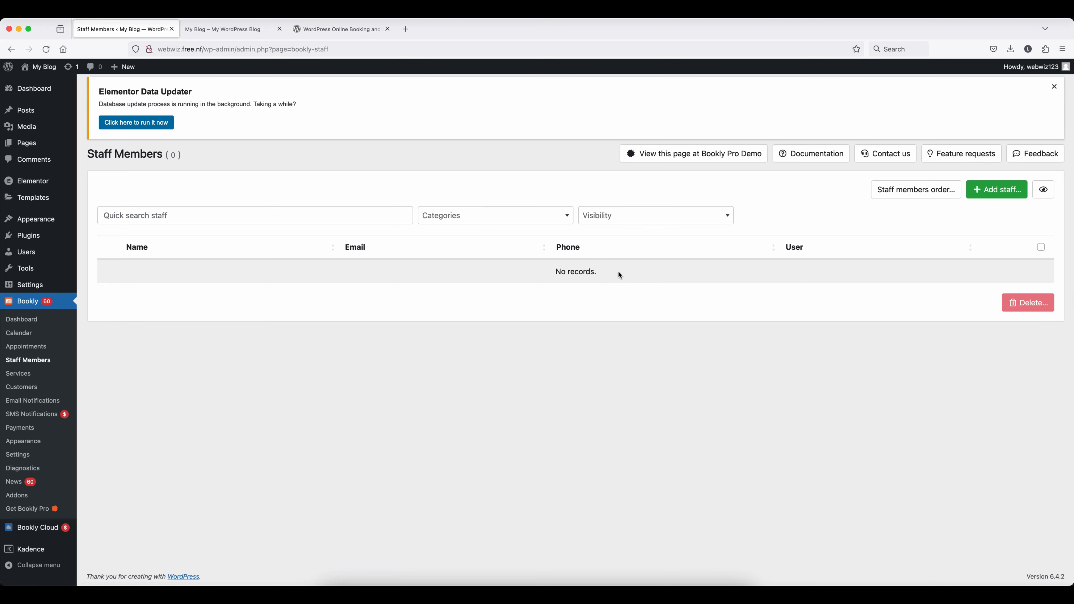
- Start a new staff member and enter their full name, e-mail address and phone number
left_click(991, 193)
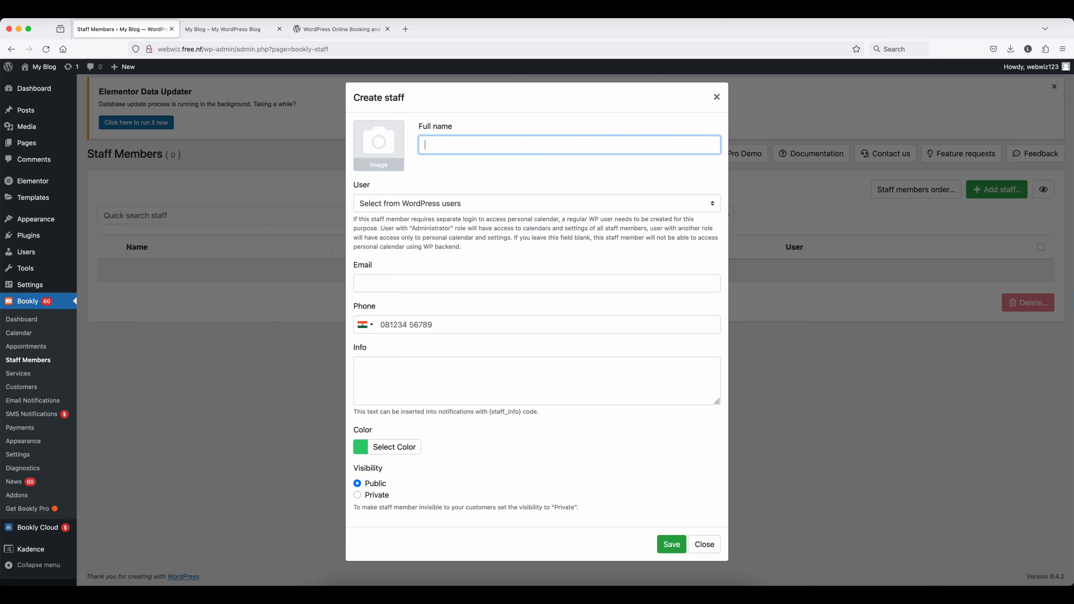
type("Aadil")
left_click(475, 204)
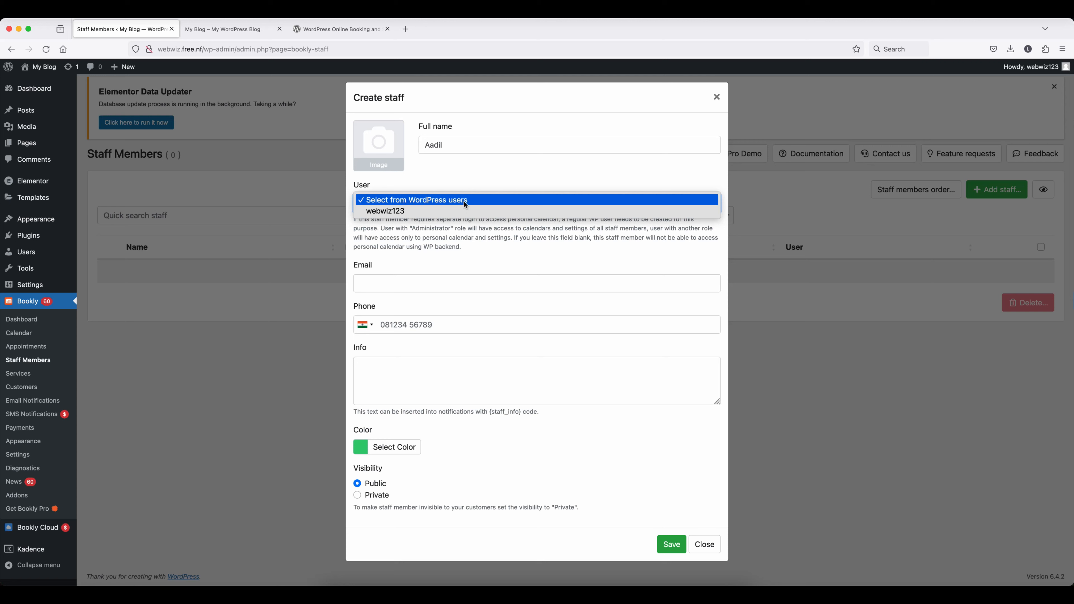
left_click(428, 284)
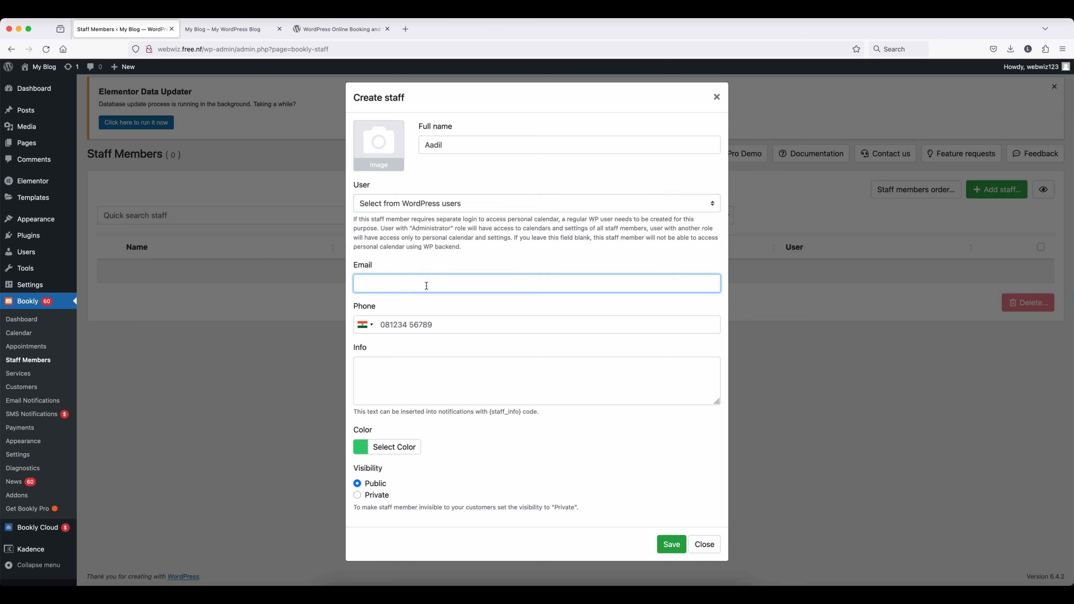
left_click(448, 326)
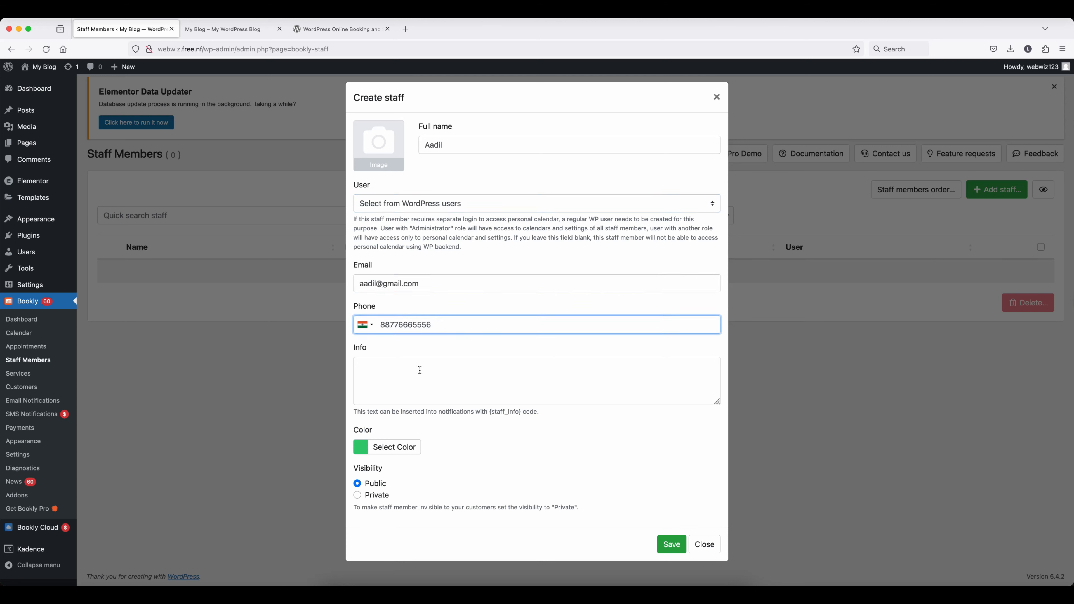
left_click(417, 369)
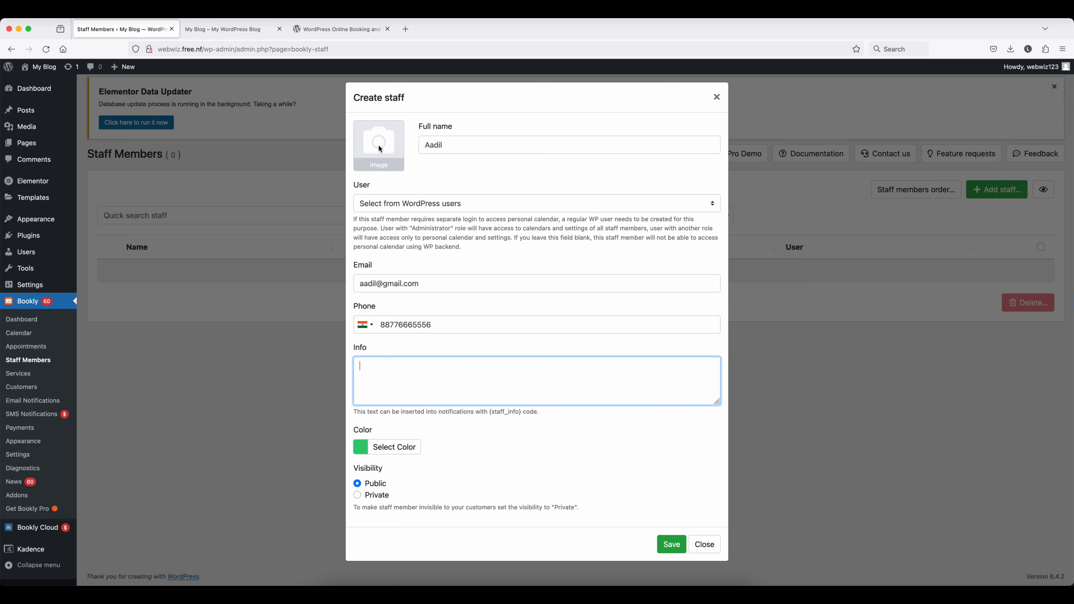
- Add a photo, link the site's WordPress user, save, and dismiss the Pro notice
left_click(380, 149)
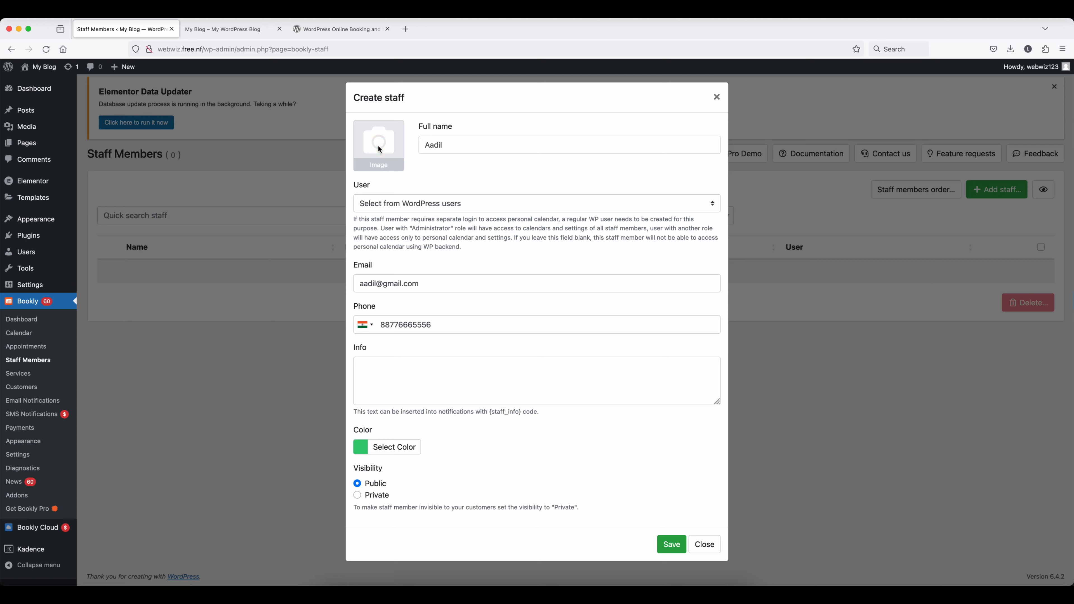
left_click(438, 201)
left_click(417, 214)
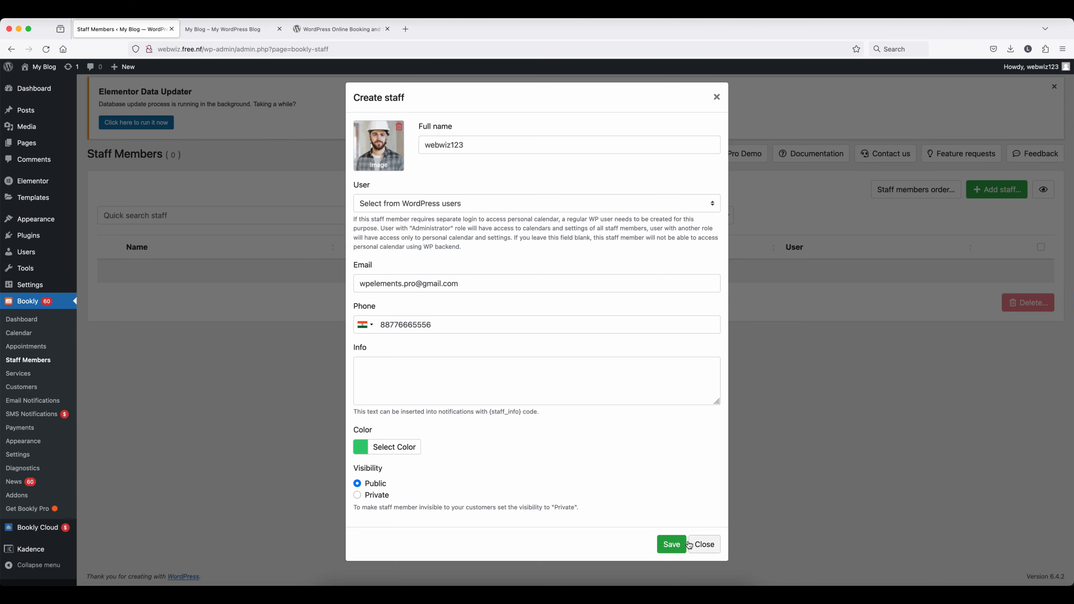
left_click(672, 544)
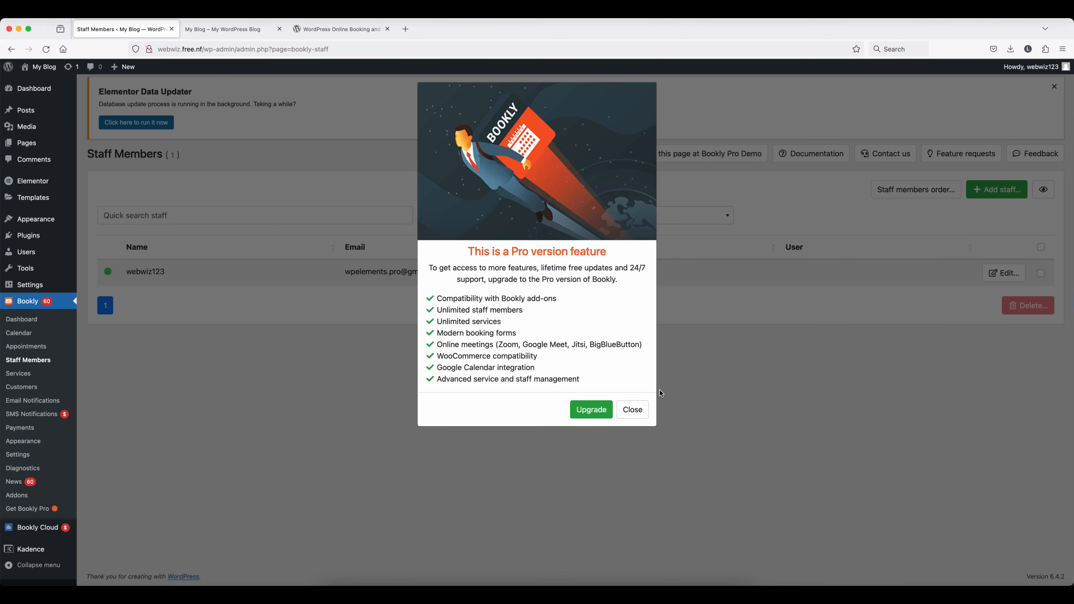
left_click(634, 411)
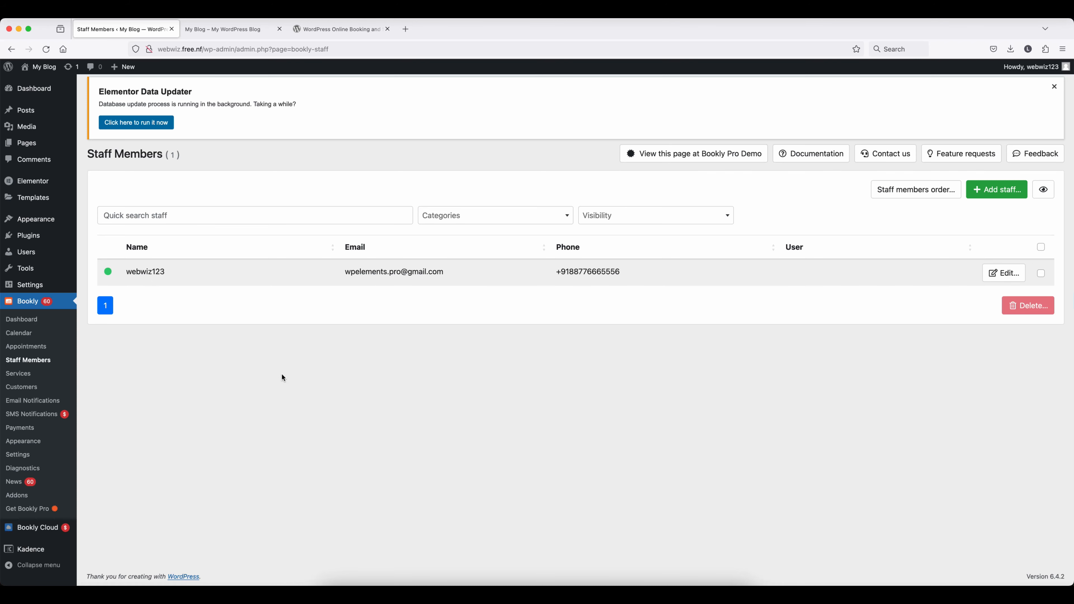
left_click(19, 374)
- Create an Uncategorized service titled Home Painting with price 1200
left_click(992, 190)
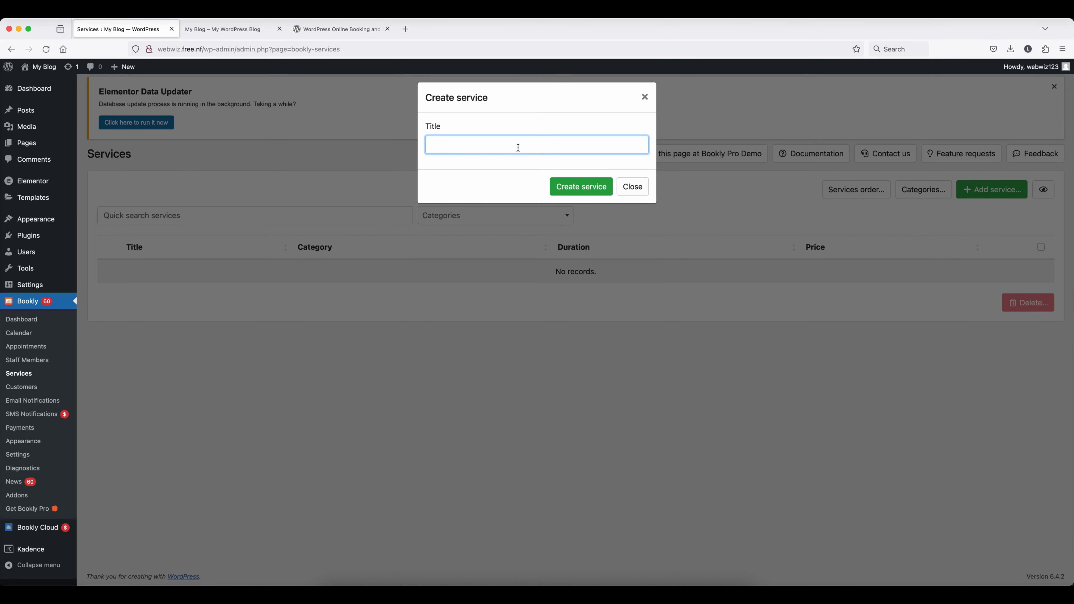
left_click(505, 146)
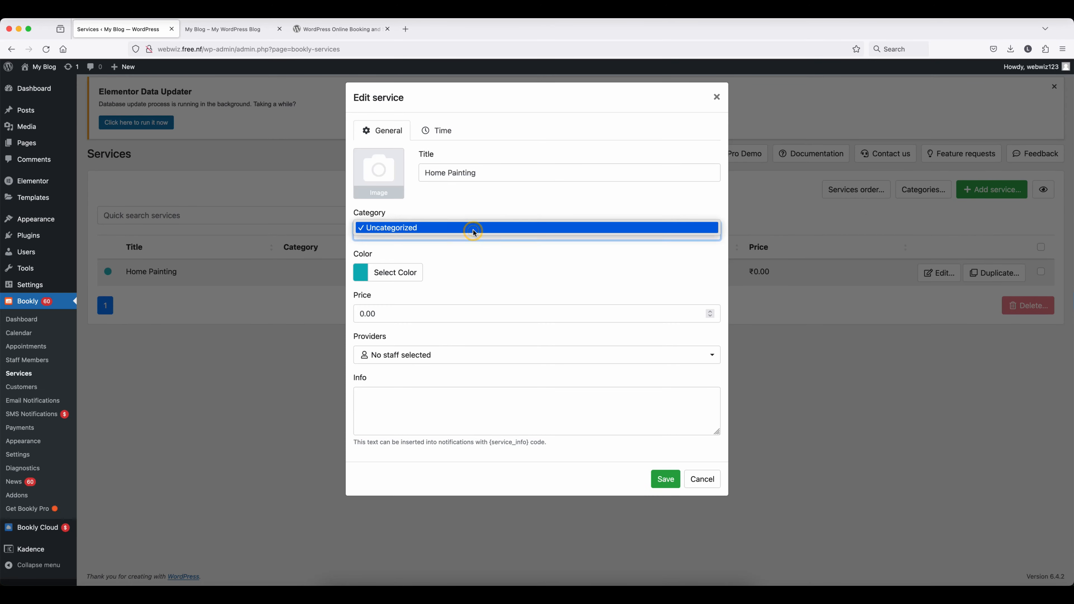
left_click(472, 231)
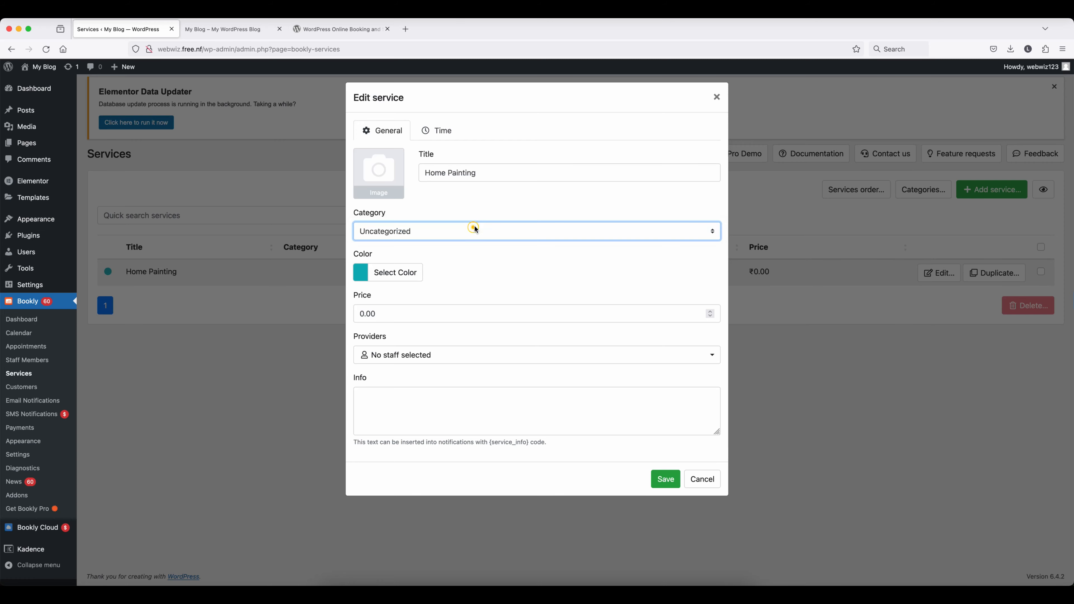
left_click(383, 315)
double_click(383, 315)
type("1200")
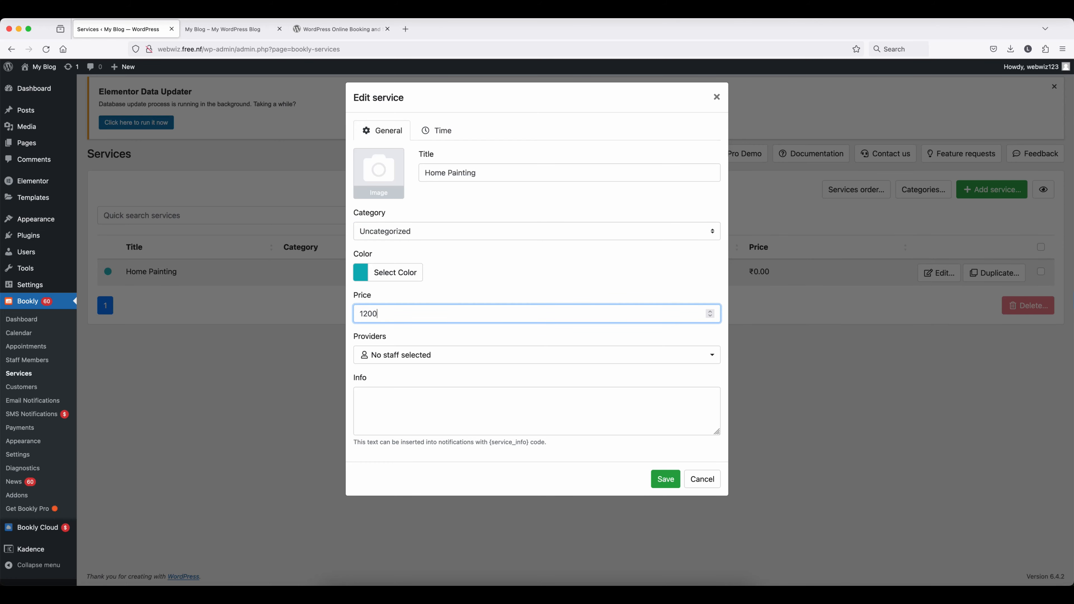
- Set Home Painting's providers to All staff, attach an image, and save the service
left_click(472, 355)
left_click(401, 373)
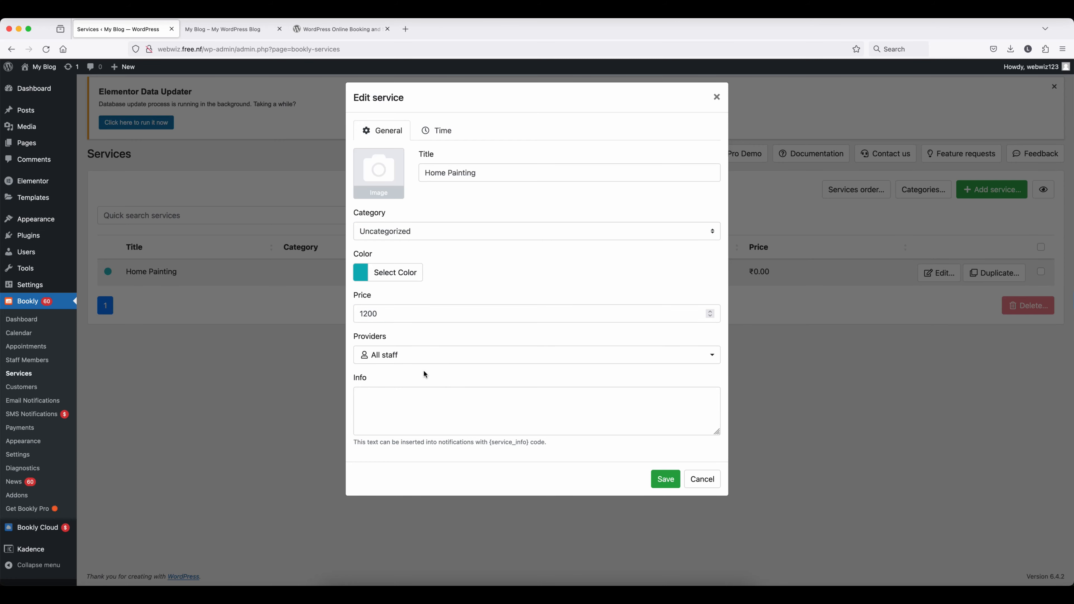
left_click(378, 393)
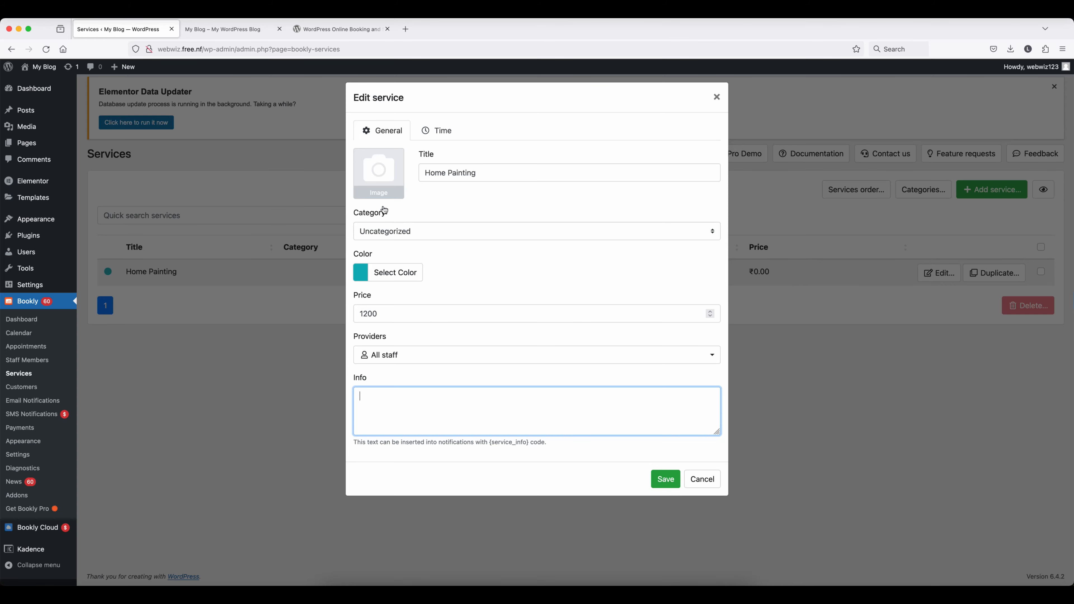
left_click(380, 193)
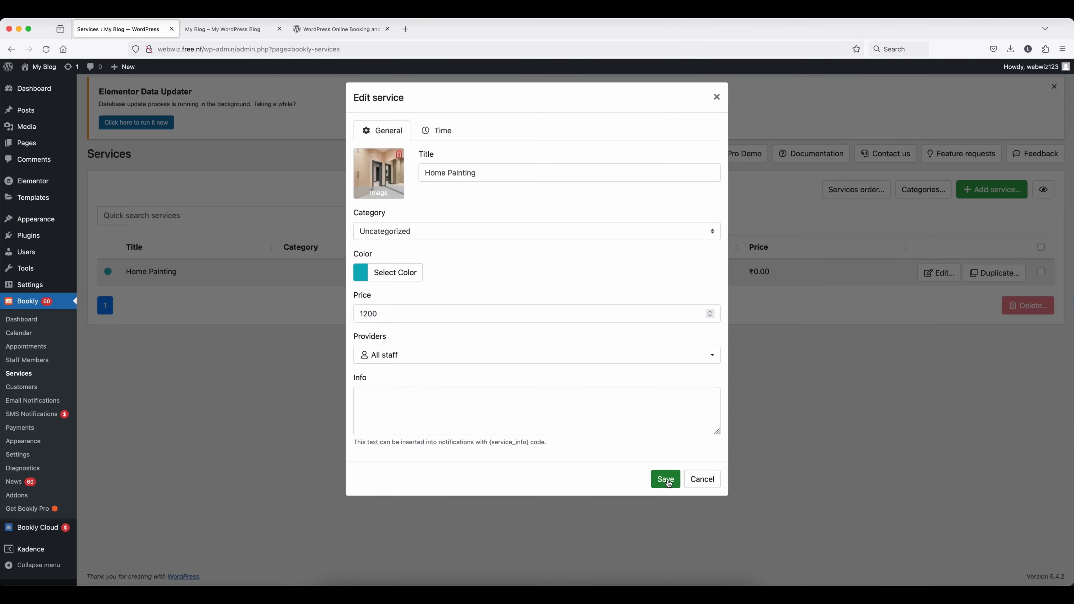
left_click(665, 479)
left_click(630, 188)
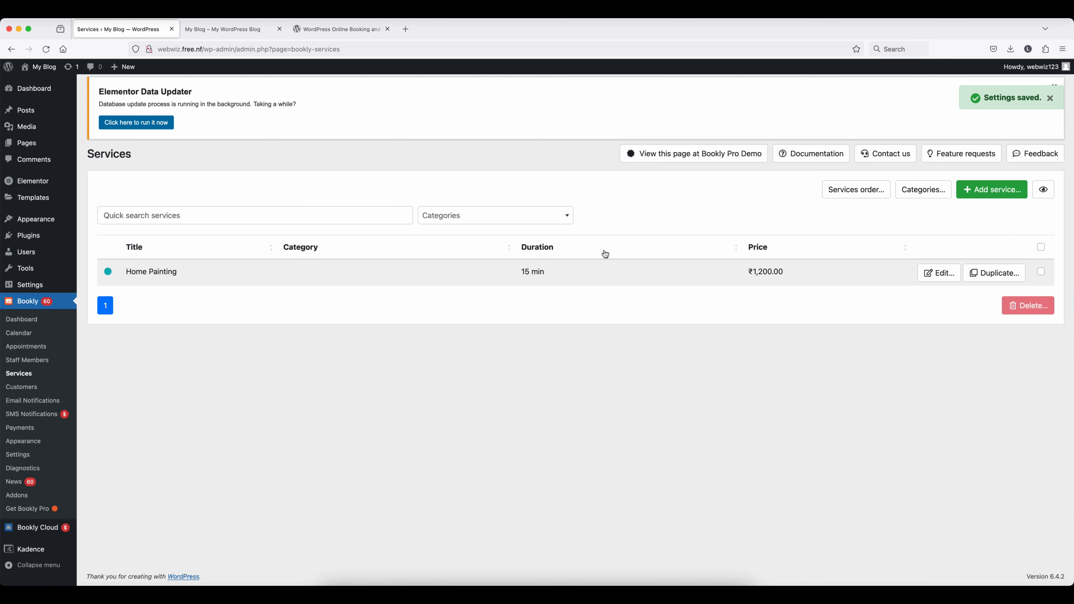
- Pass through the Customers list to Bookly's Email Notifications page with its seven templates
left_click(23, 387)
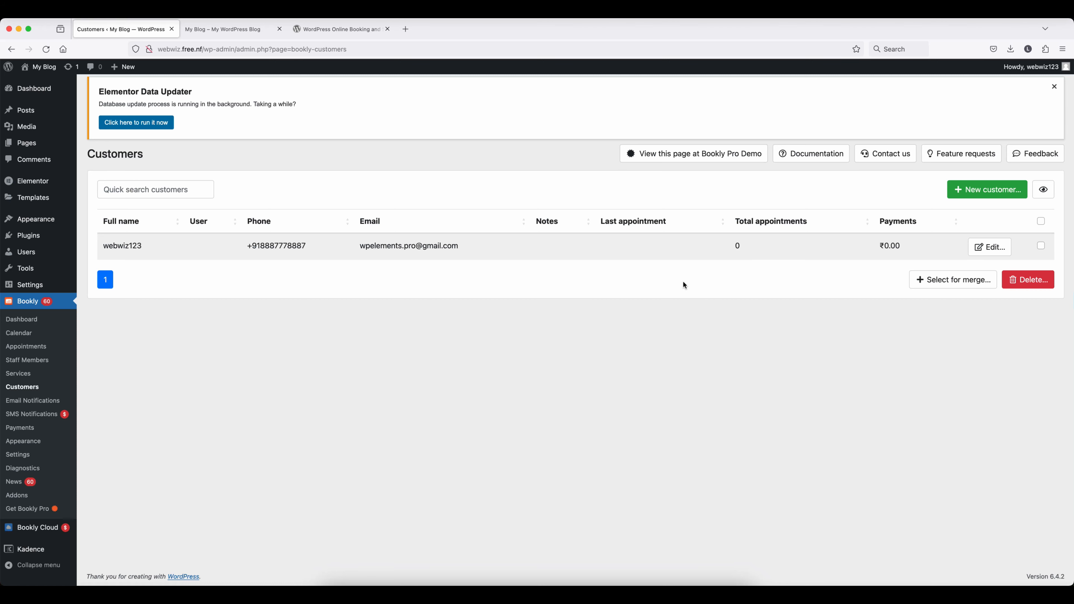
left_click(29, 401)
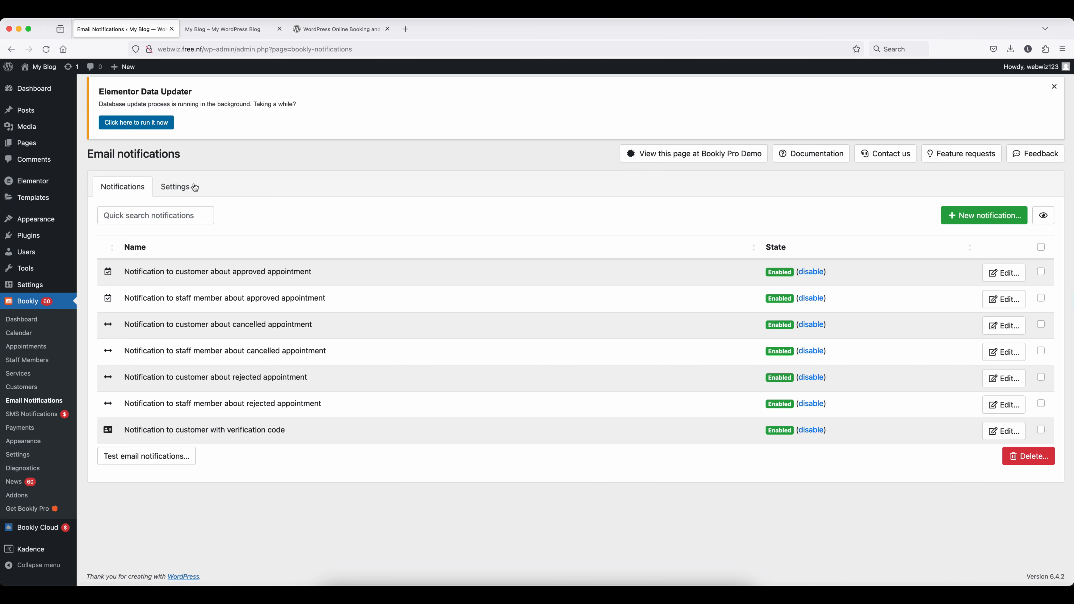
- On the Settings tab, change the sender name to 'Web Wix', keep HTML format, and save
left_click(172, 188)
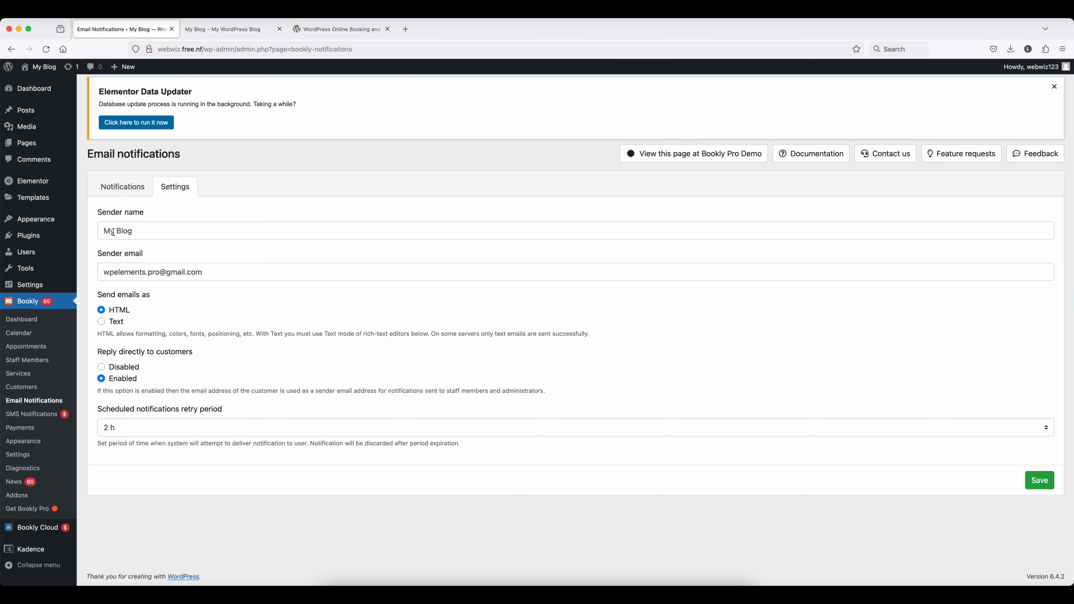
triple_click(143, 233)
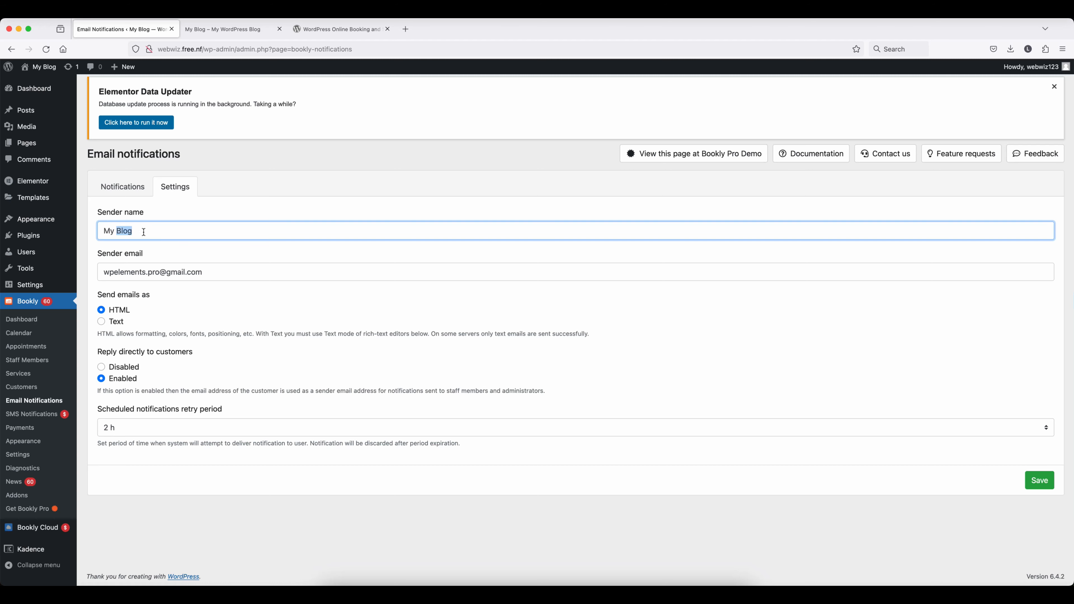
type("Web Wix")
left_click(221, 273)
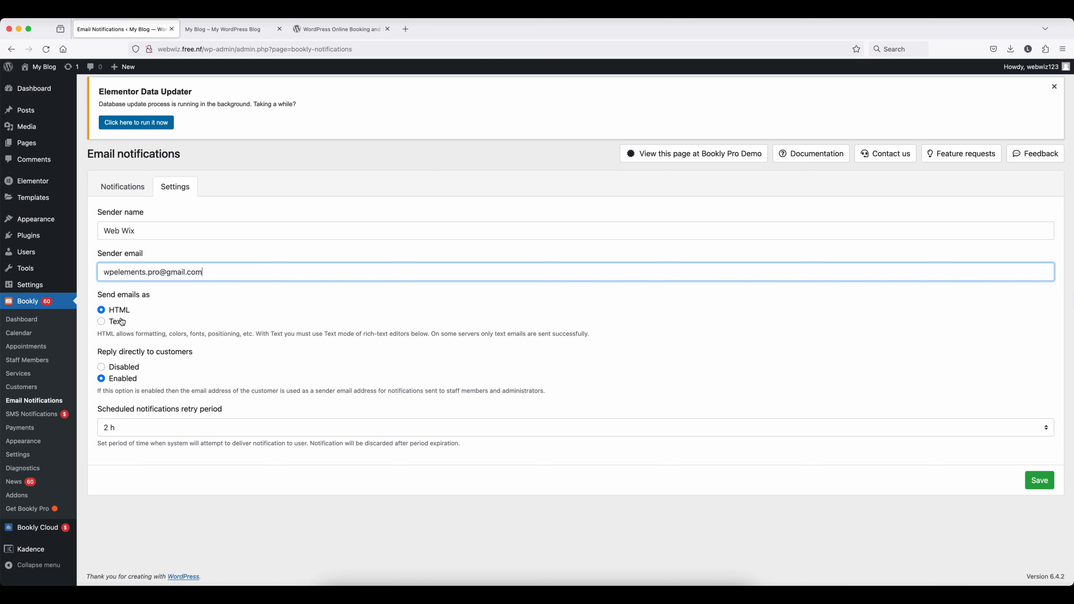
left_click(105, 323)
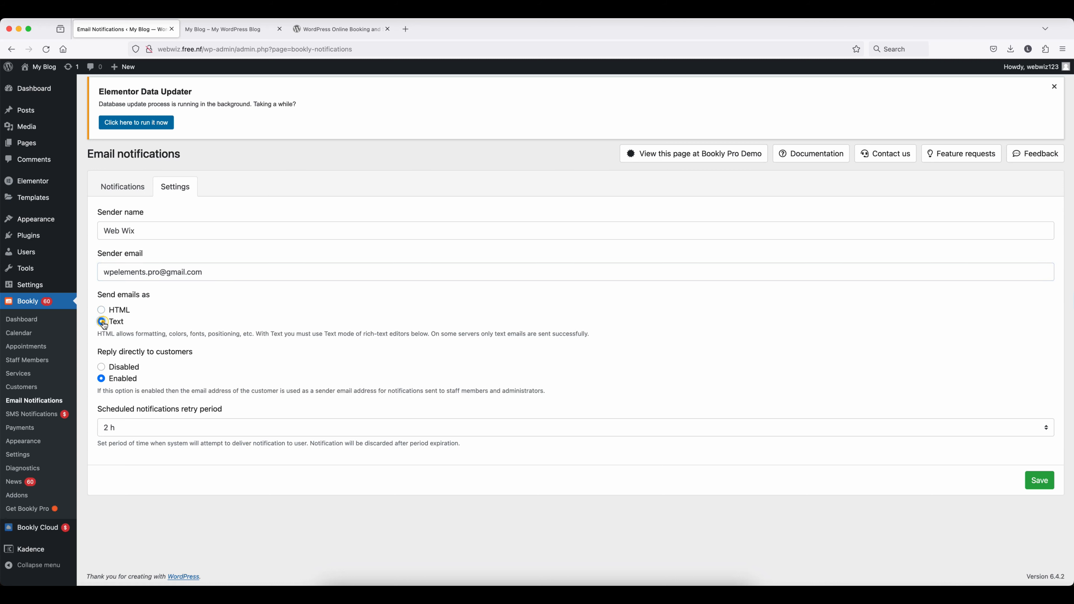
left_click(101, 309)
left_click(1041, 481)
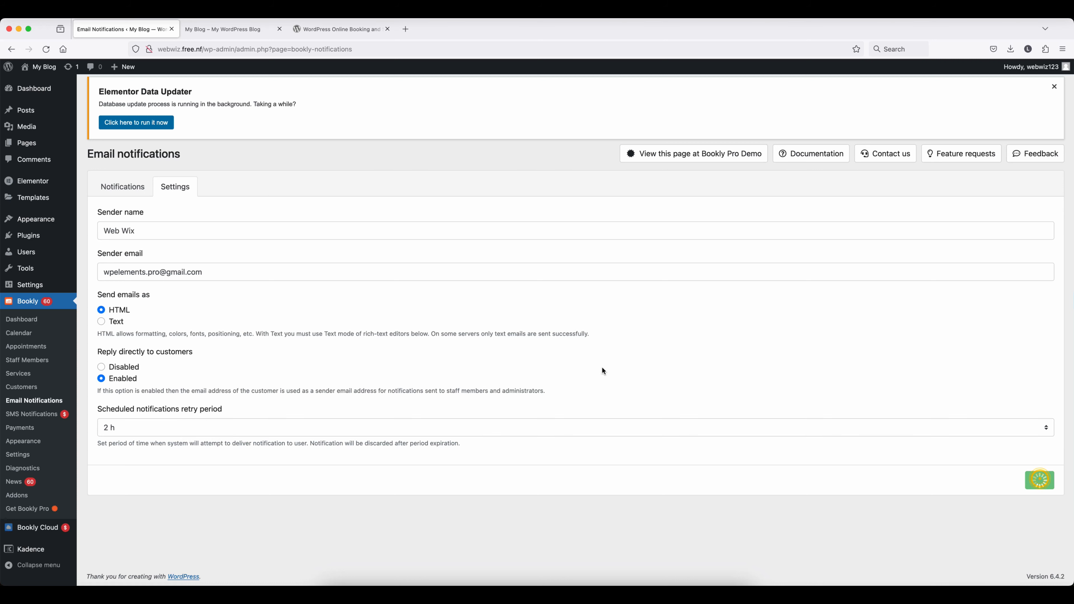
- Open SMS Notifications to reach the Bookly Cloud products page
left_click(23, 418)
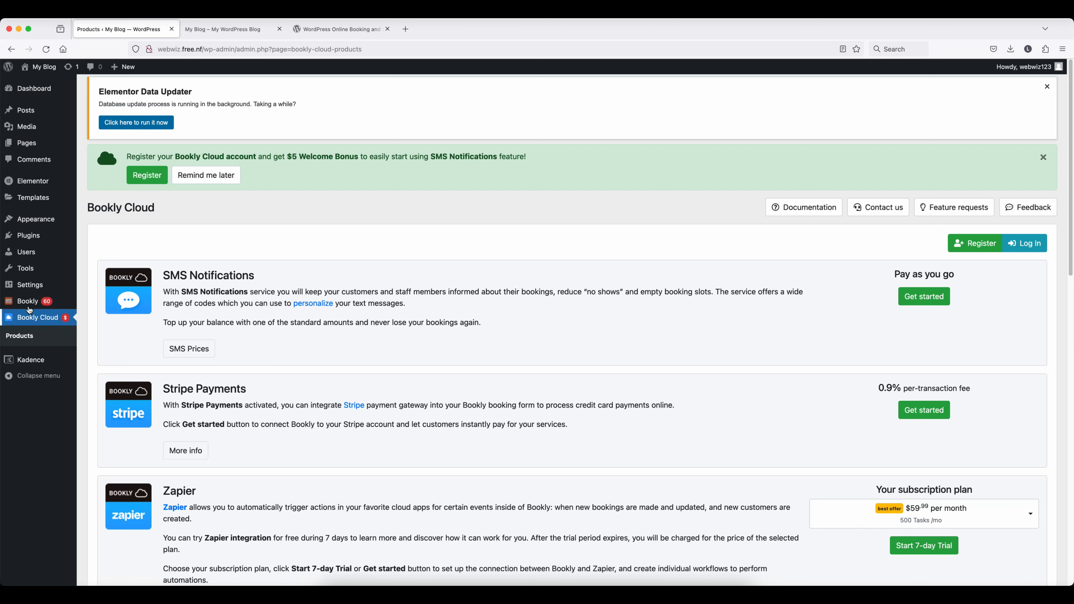
mouse_move(30, 303)
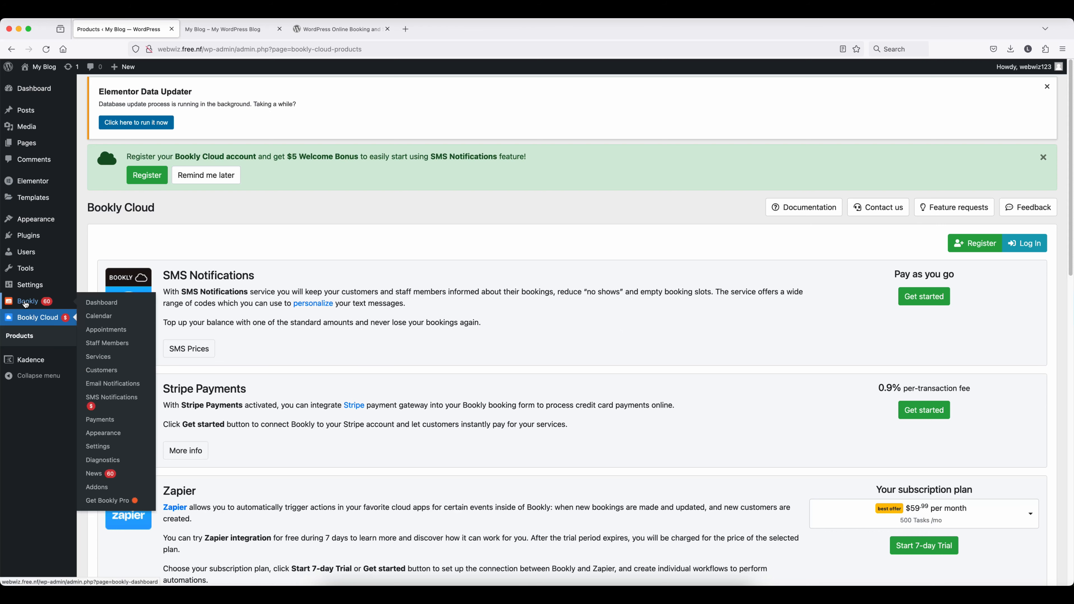
- View the Payments list with its one completed payment, then go to Appearance
left_click(103, 419)
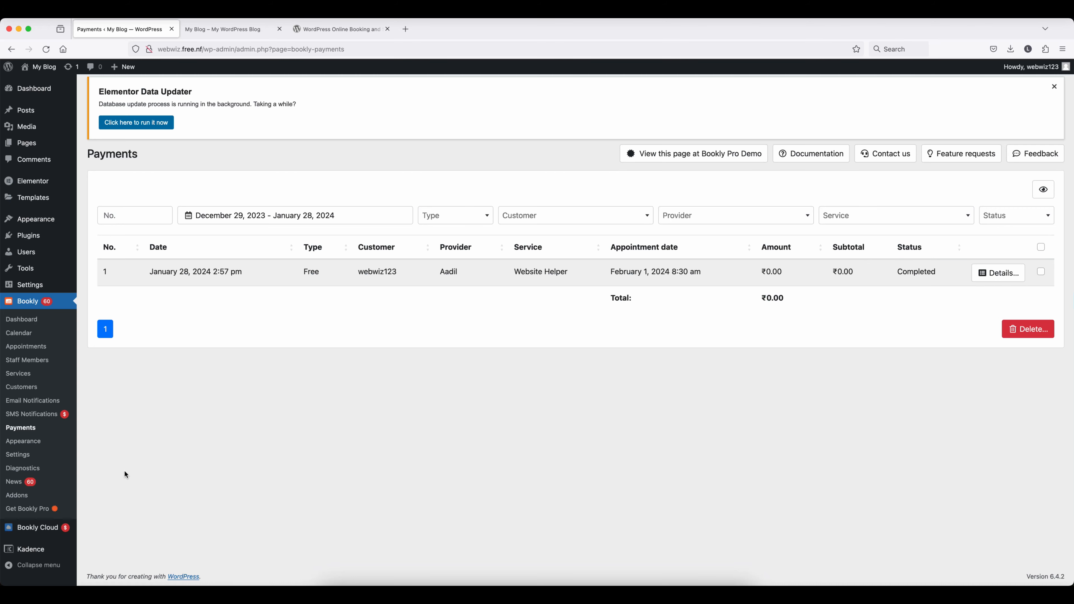
left_click(19, 441)
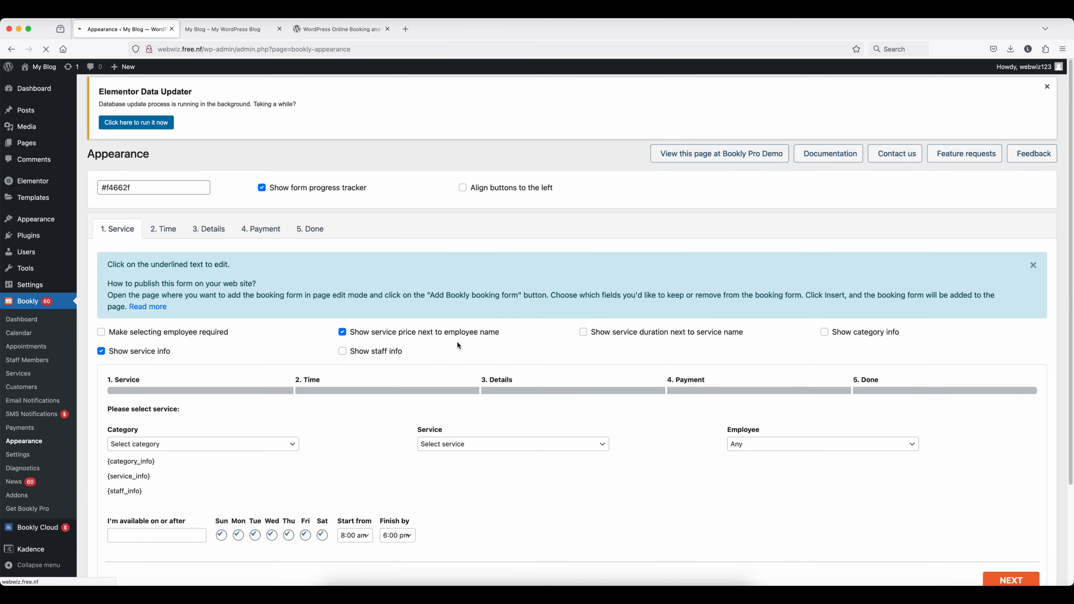
- Inspect the Category, Service and Employee dropdowns in the booking form preview, keeping Any
scroll(457, 341, "down", 3)
left_click(204, 357)
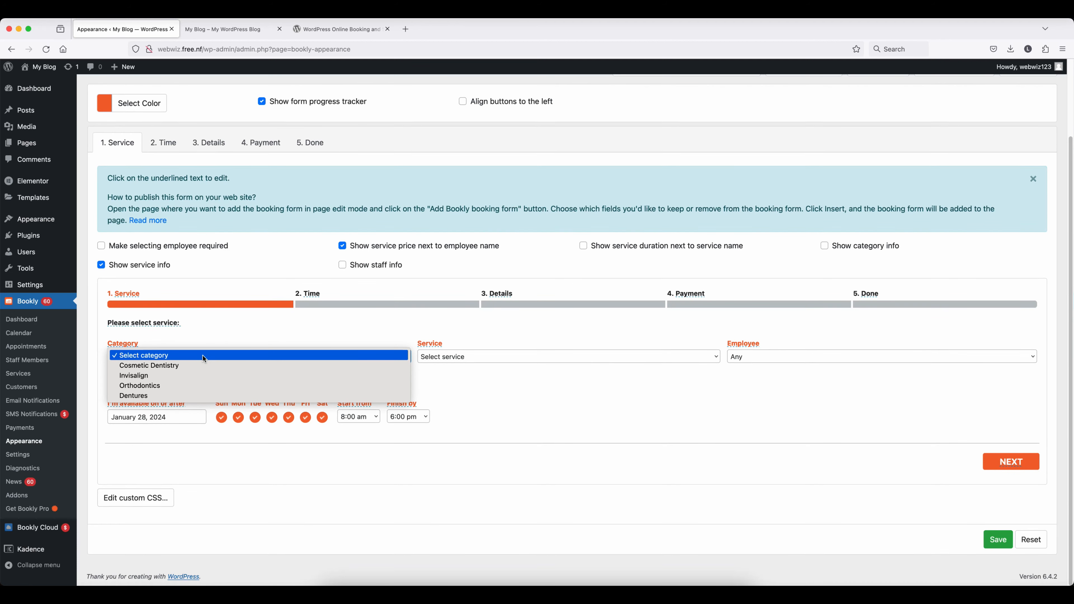
left_click(504, 357)
left_click(507, 357)
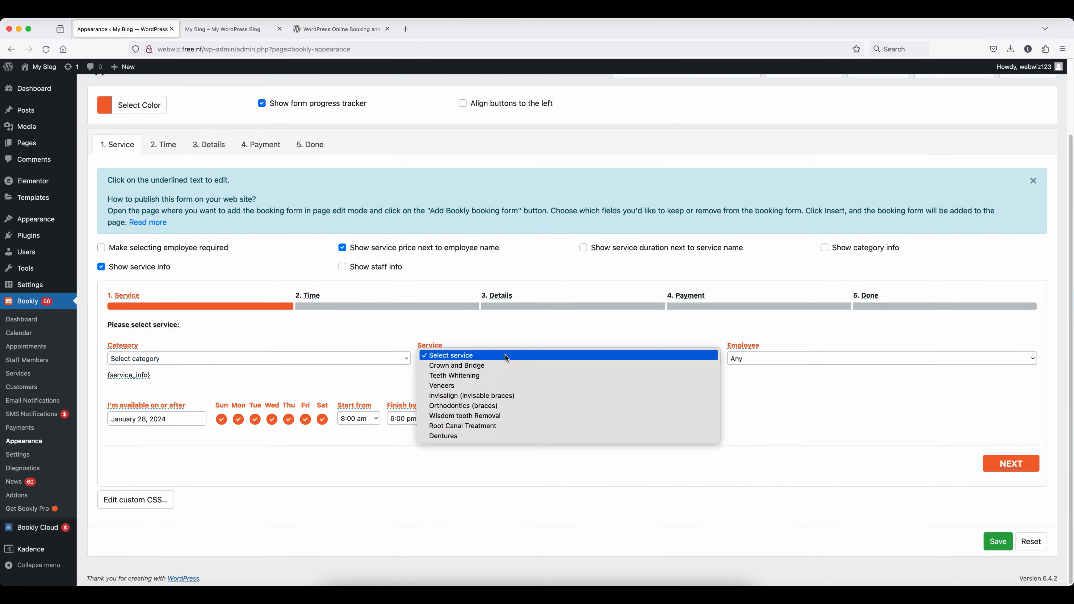
left_click(778, 358)
left_click(777, 358)
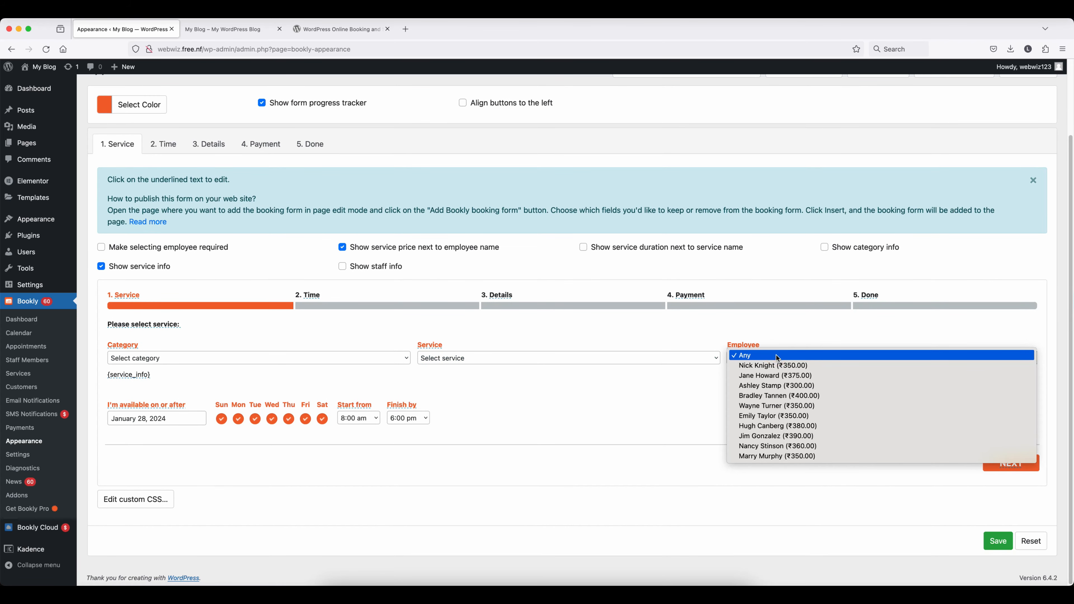
left_click(636, 408)
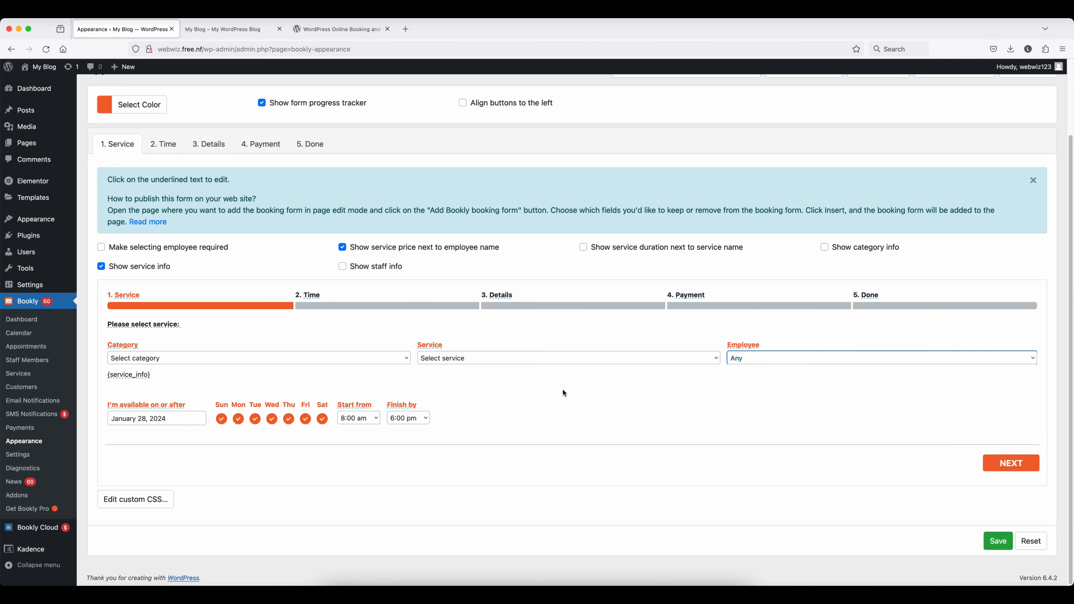
- Switch to the My Blog tab showing the Painting site's homepage
scroll(563, 388, "down", 1)
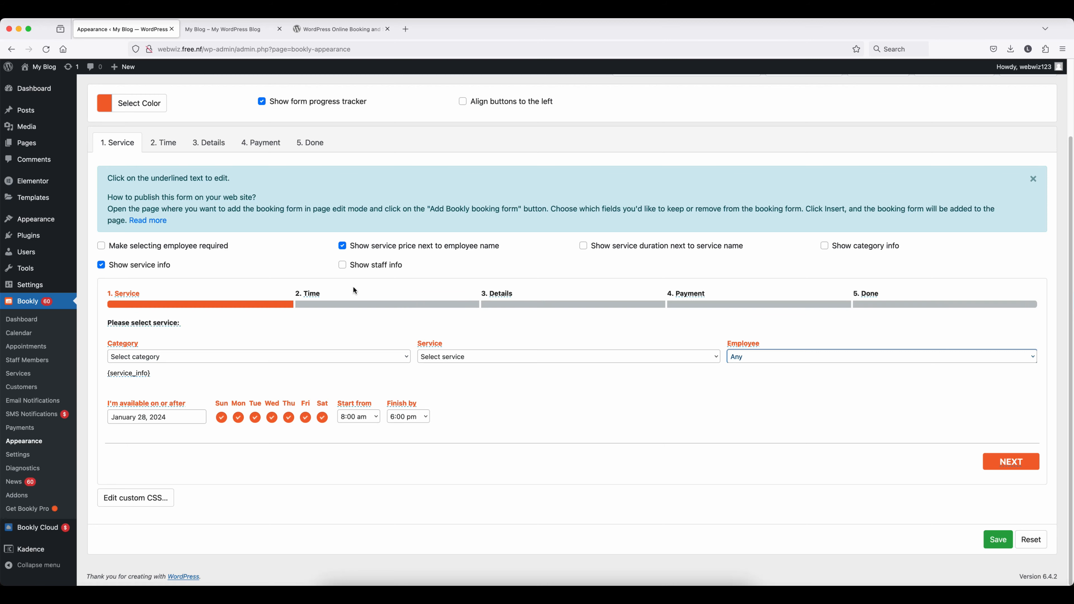
scroll(248, 292, "up", 3)
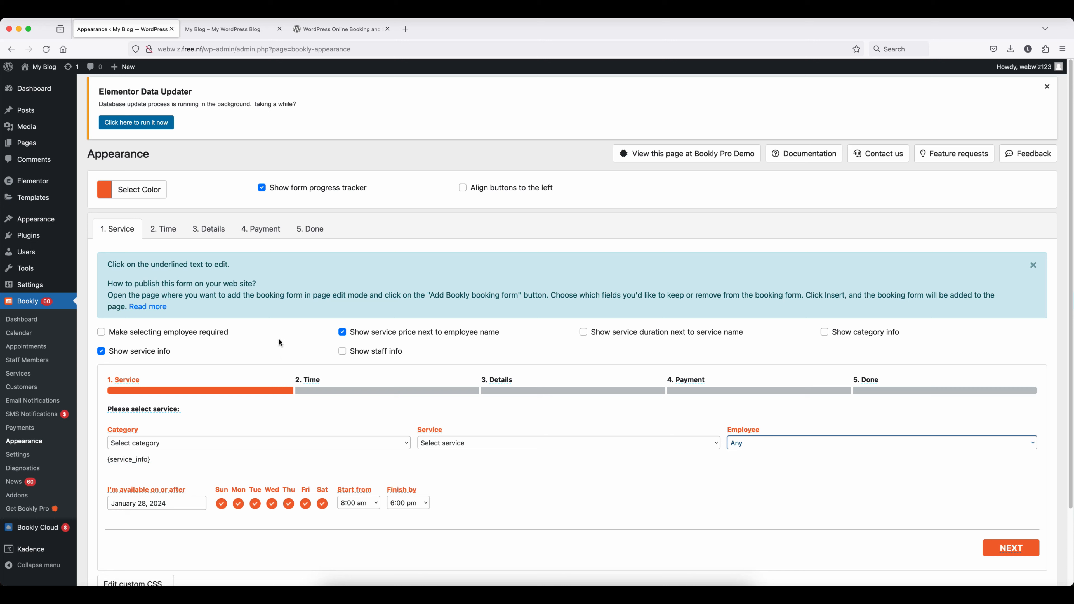
left_click(223, 28)
left_click(268, 198)
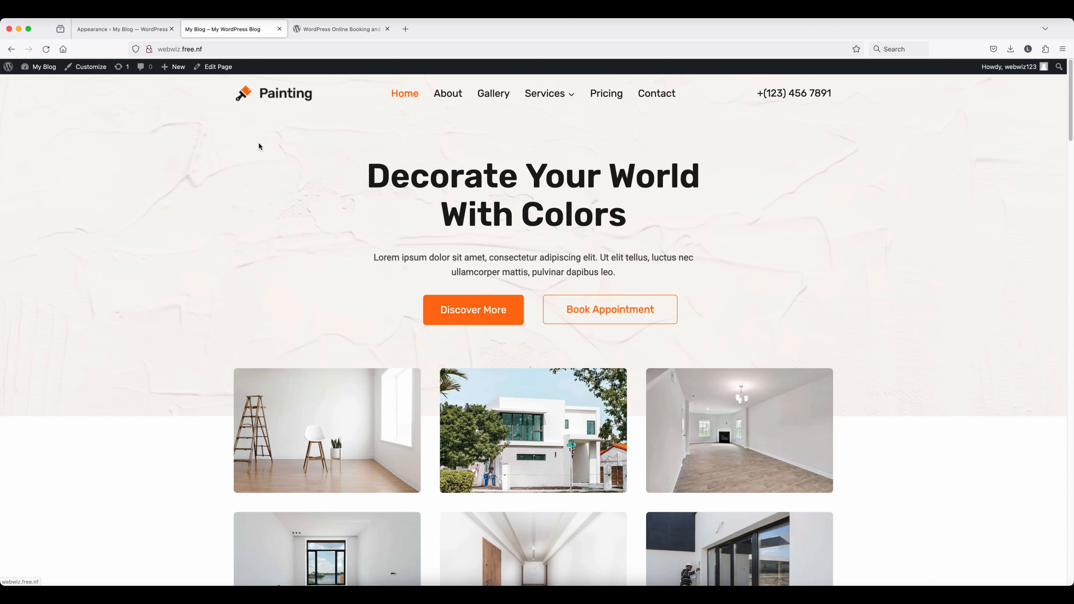
- Add a new page titled Appointment and launch it in Elementor
mouse_move(174, 67)
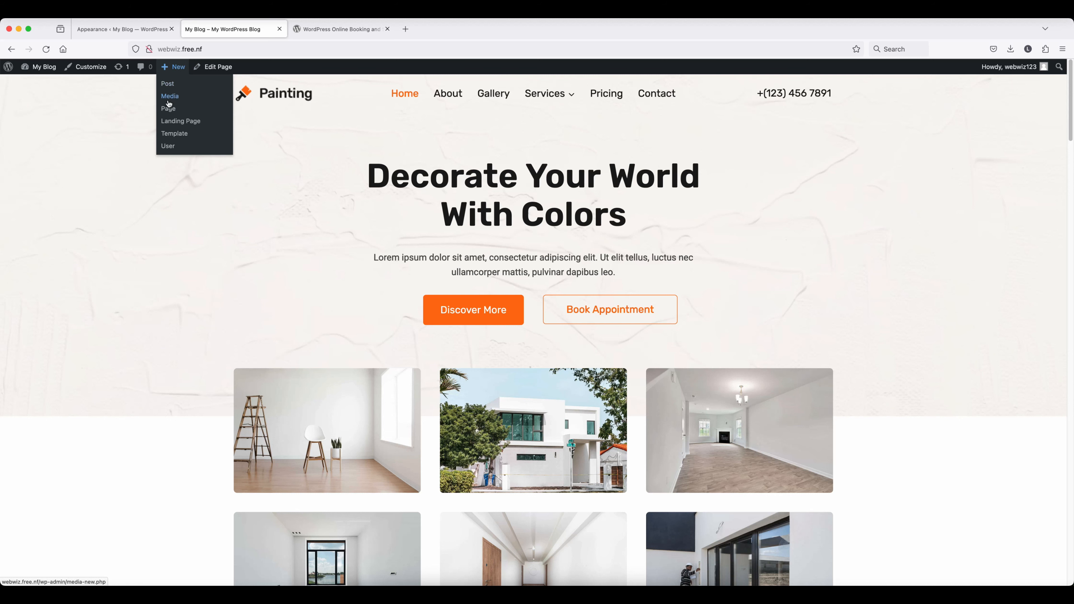
left_click(169, 109)
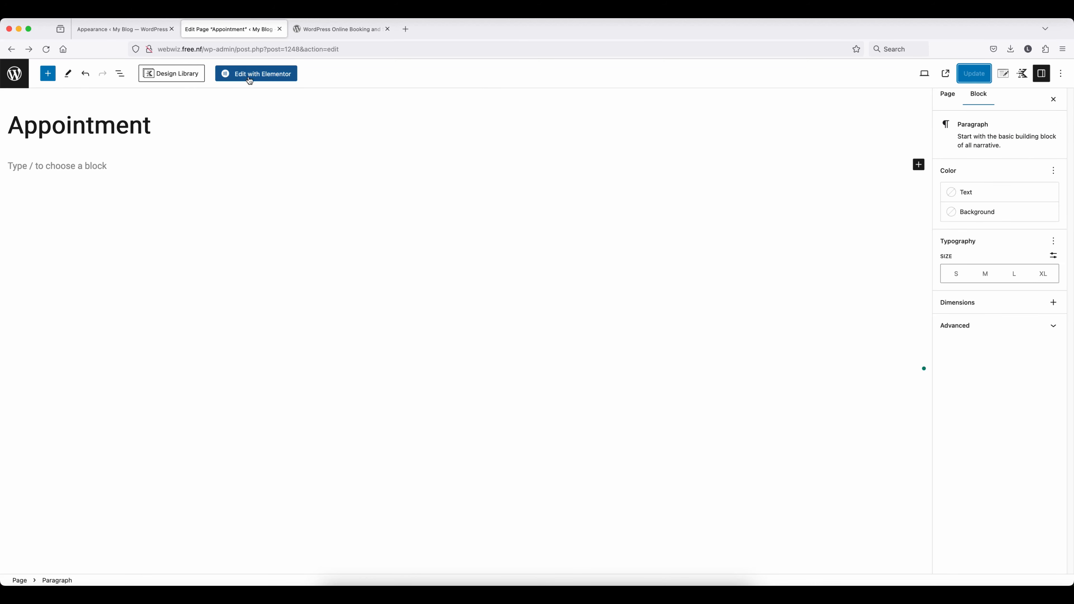
left_click(250, 74)
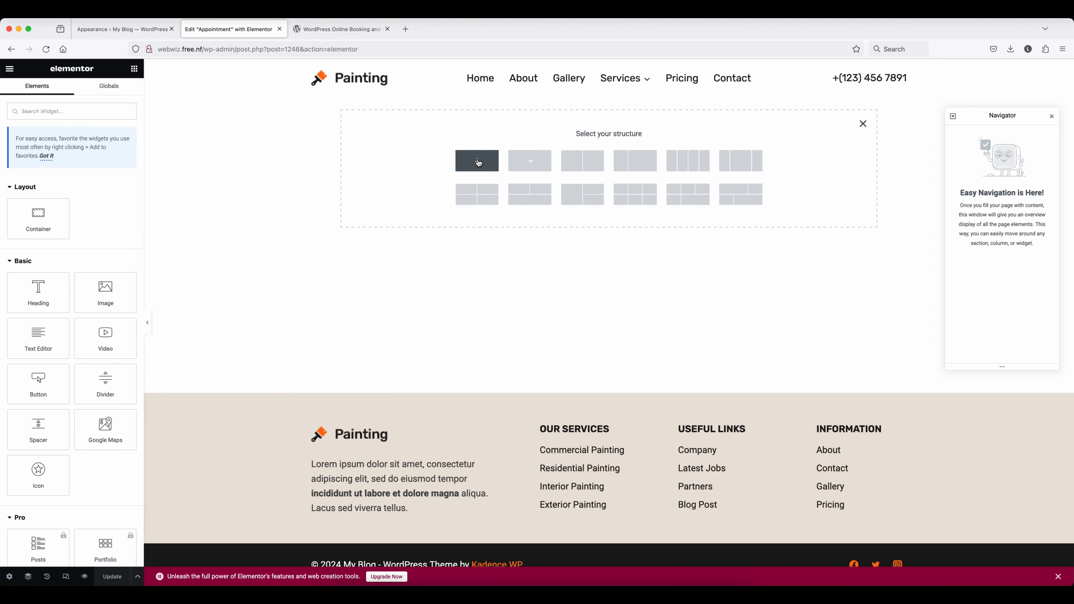
- Add a single-column container with a 100 px top margin
left_click(479, 163)
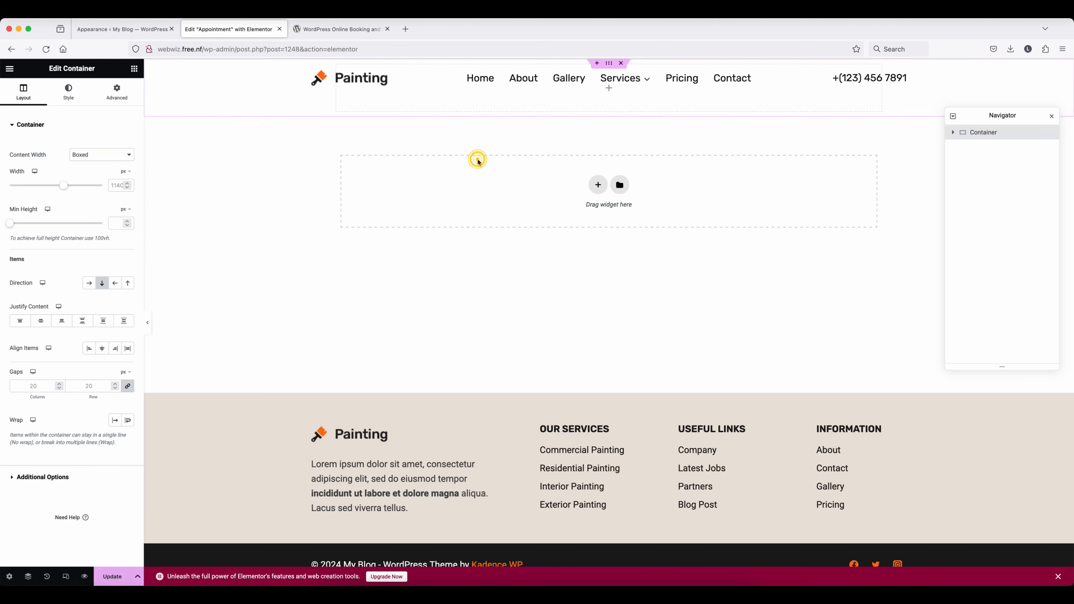
left_click(116, 91)
left_click(18, 157)
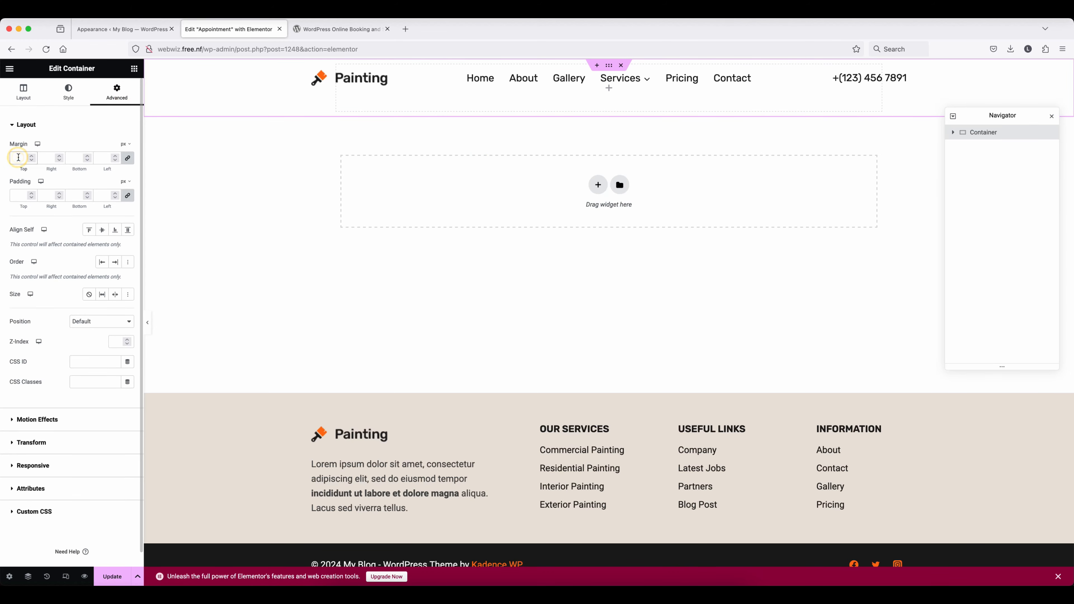
type("100")
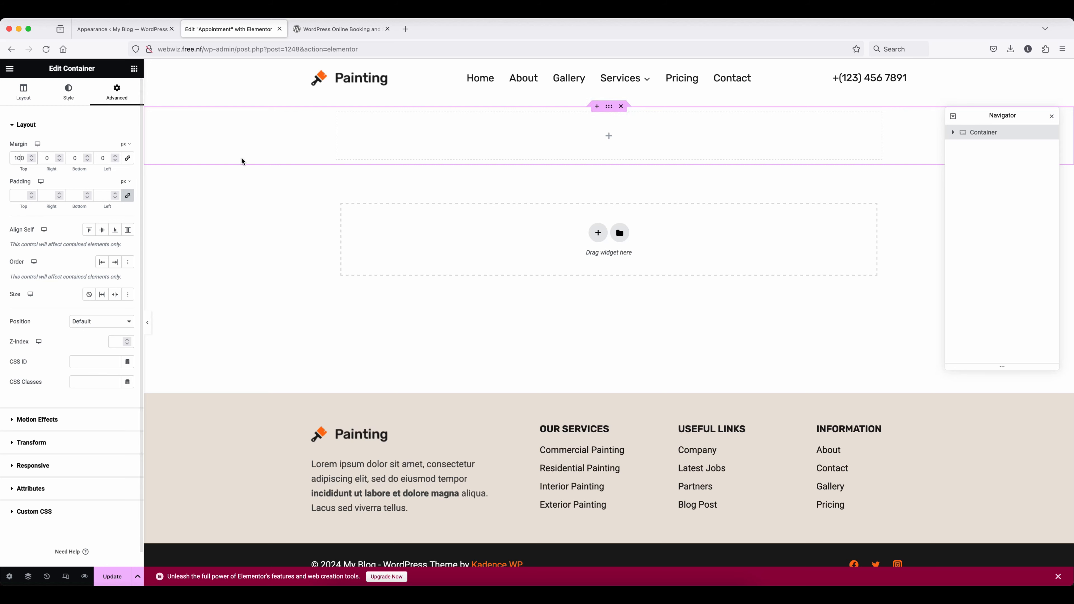
- Place the Bookly Booking form widget in the container, update the page and preview it
left_click(612, 138)
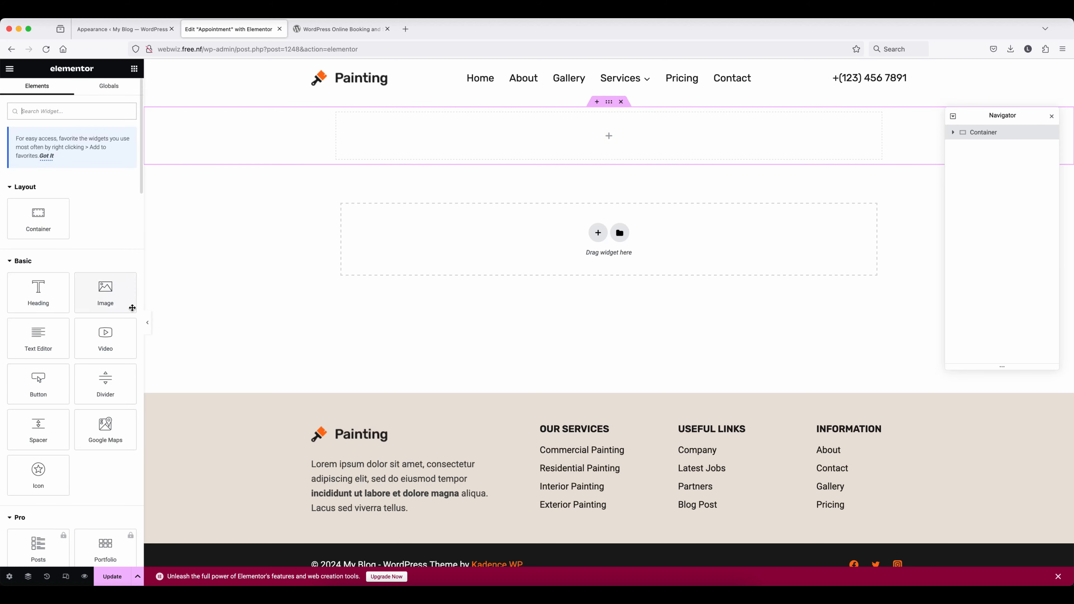
type("book")
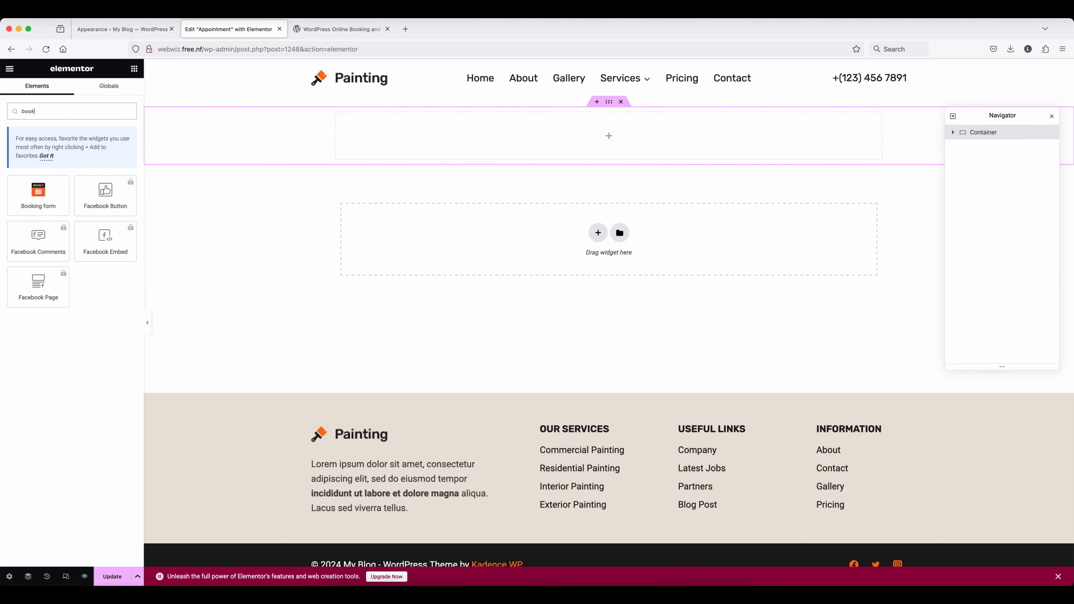
left_click_drag(38, 194, 596, 137)
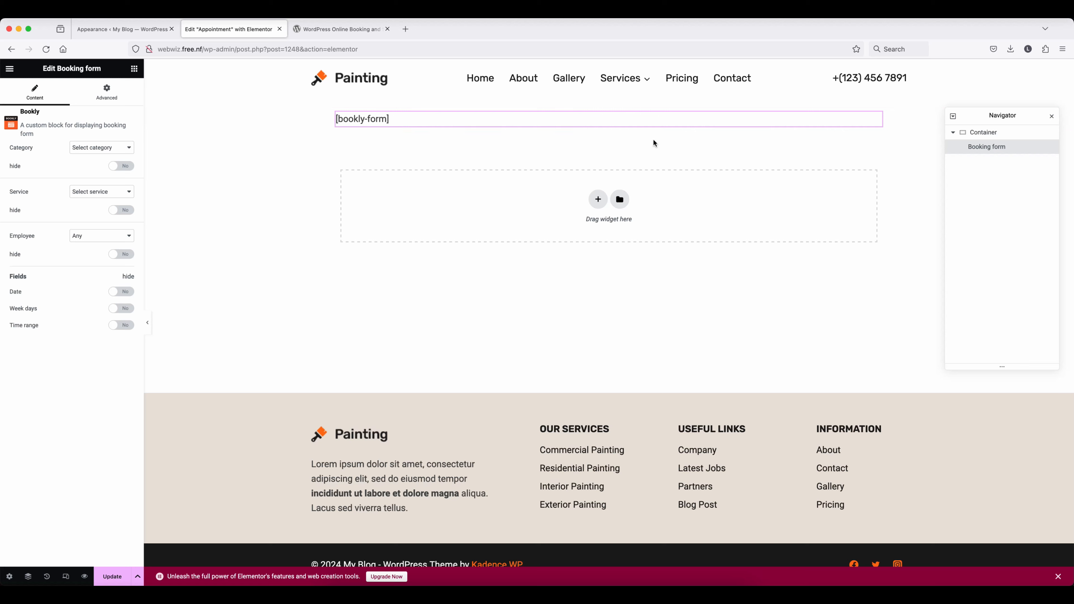
left_click(117, 575)
left_click(84, 576)
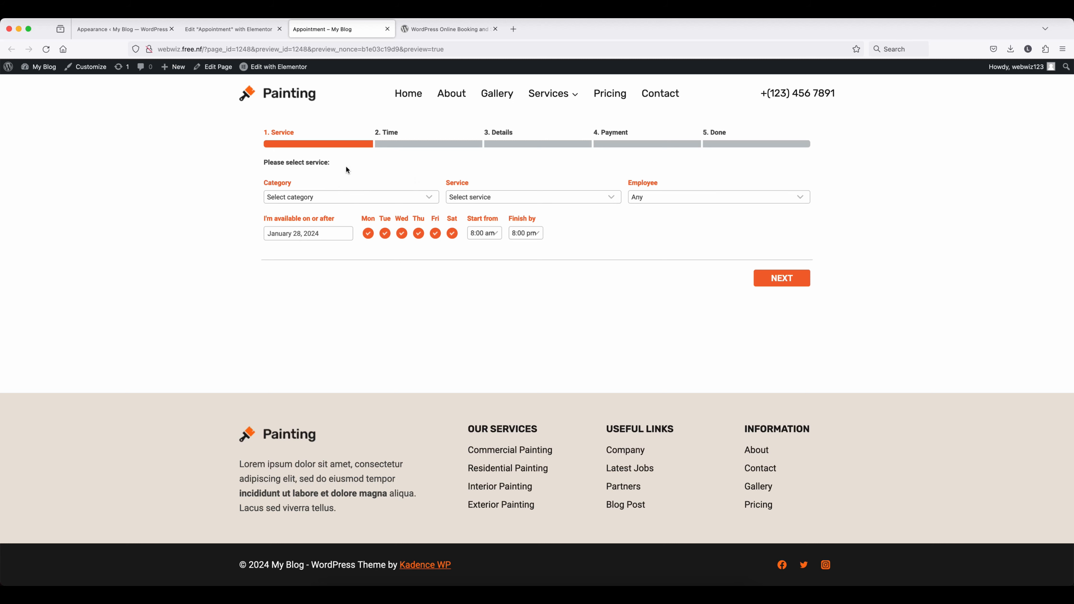
- Choose category Uncategorized, service Home Painting and the ₹1,200.00 employee
left_click(346, 197)
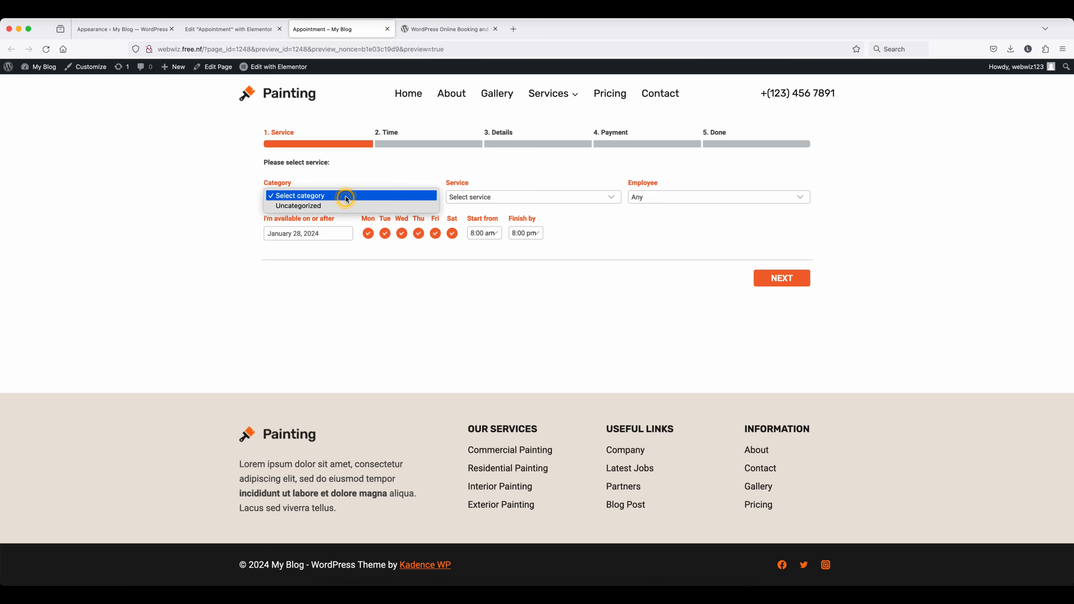
left_click(320, 206)
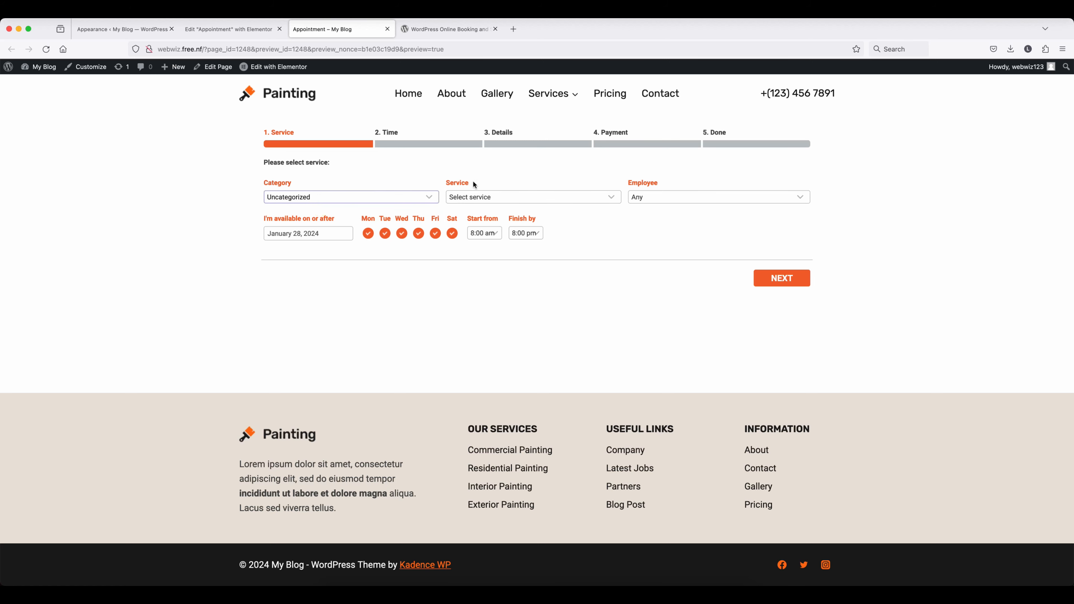
left_click(519, 196)
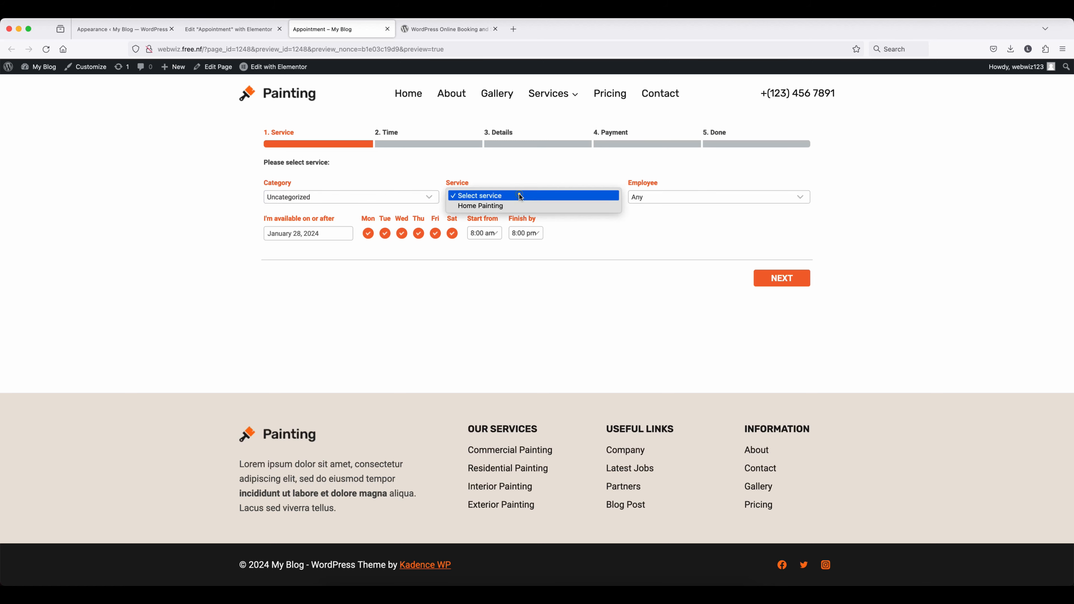
left_click(493, 207)
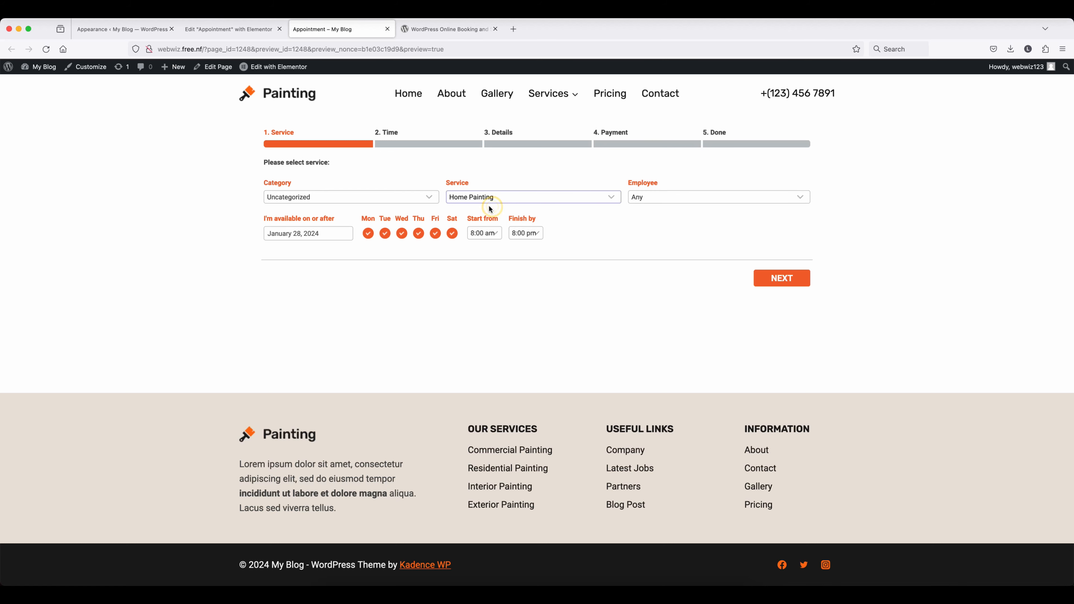
left_click(658, 195)
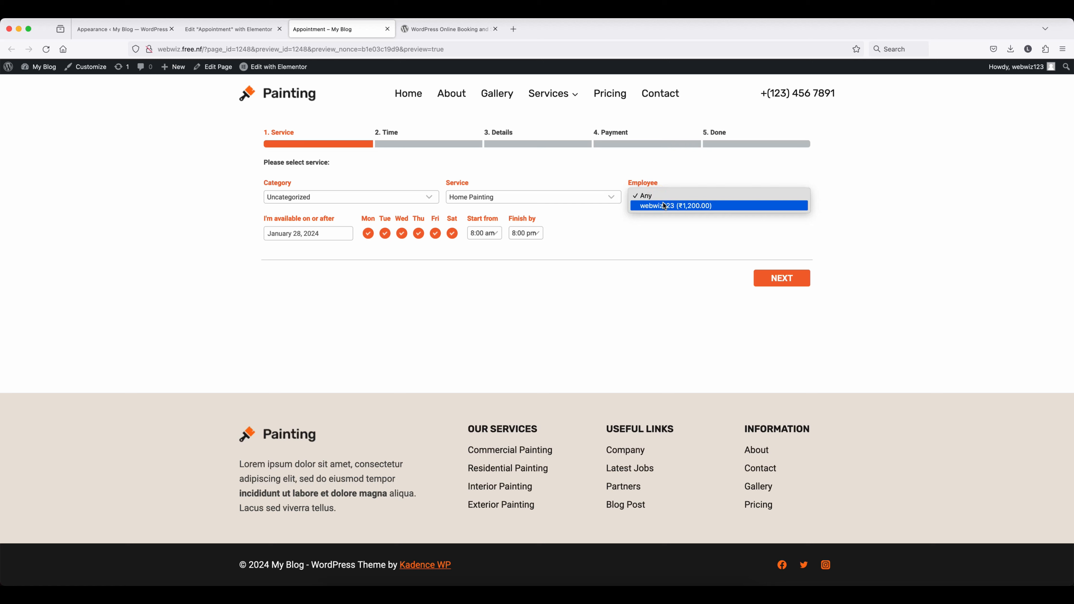
left_click(662, 205)
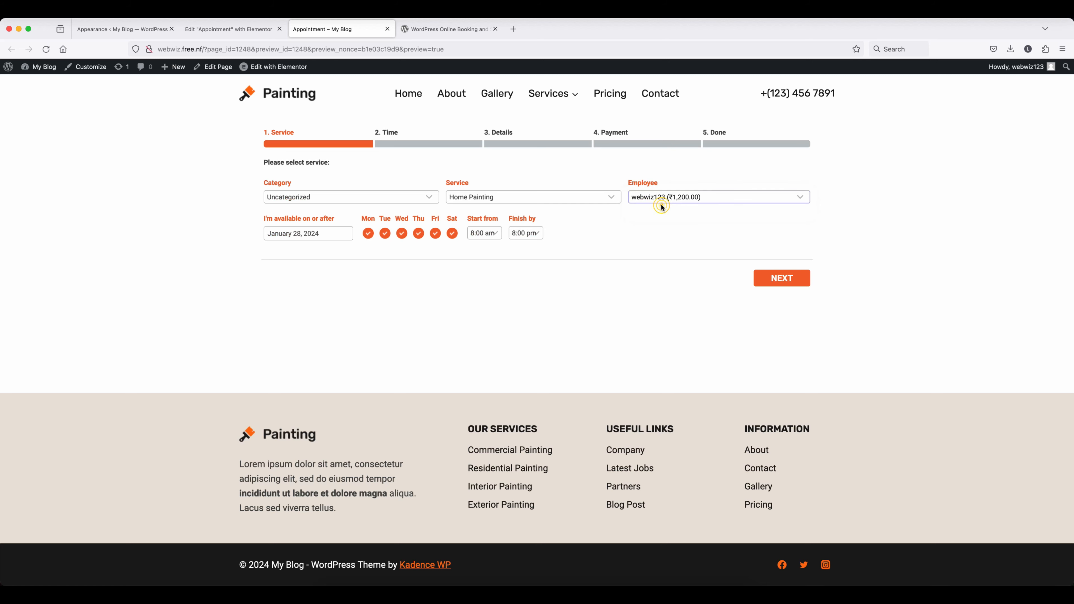
- Set availability from January 31, 2:00 pm to 8:00 pm, then proceed to time slots
left_click(329, 232)
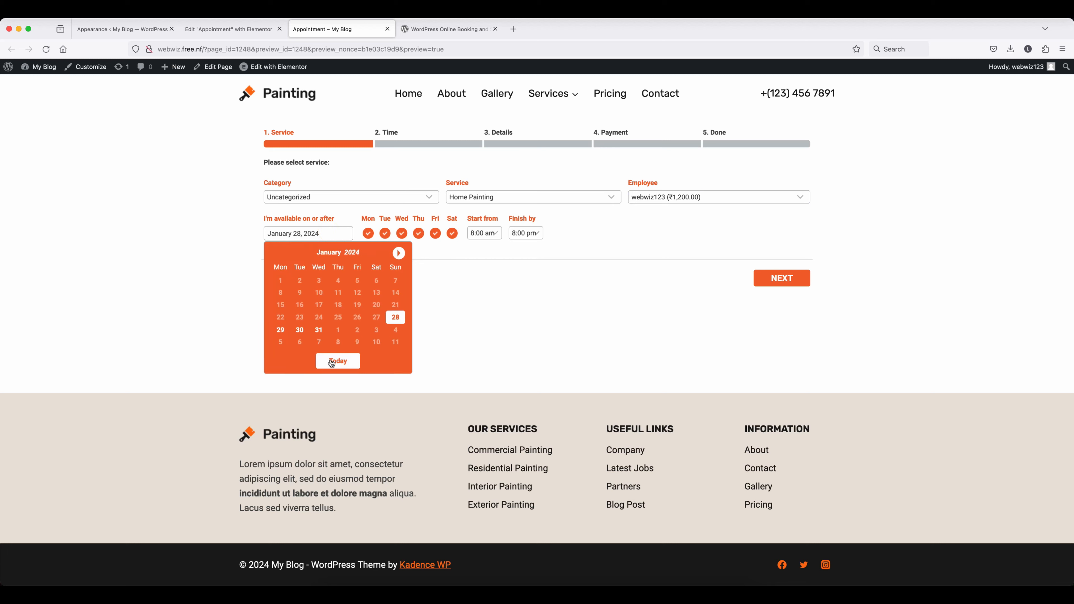
left_click(318, 330)
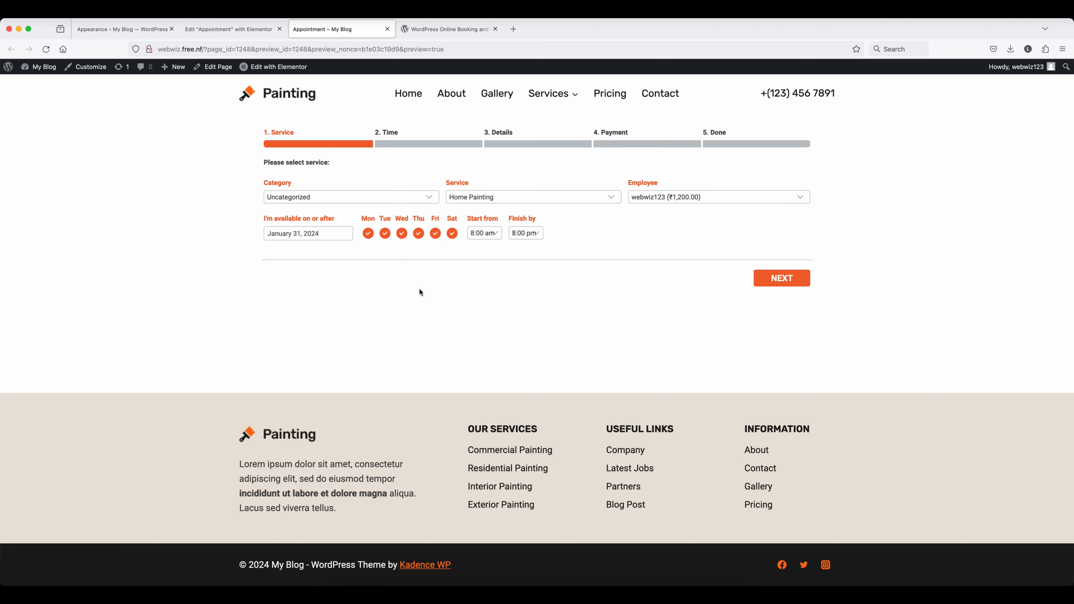
left_click(487, 233)
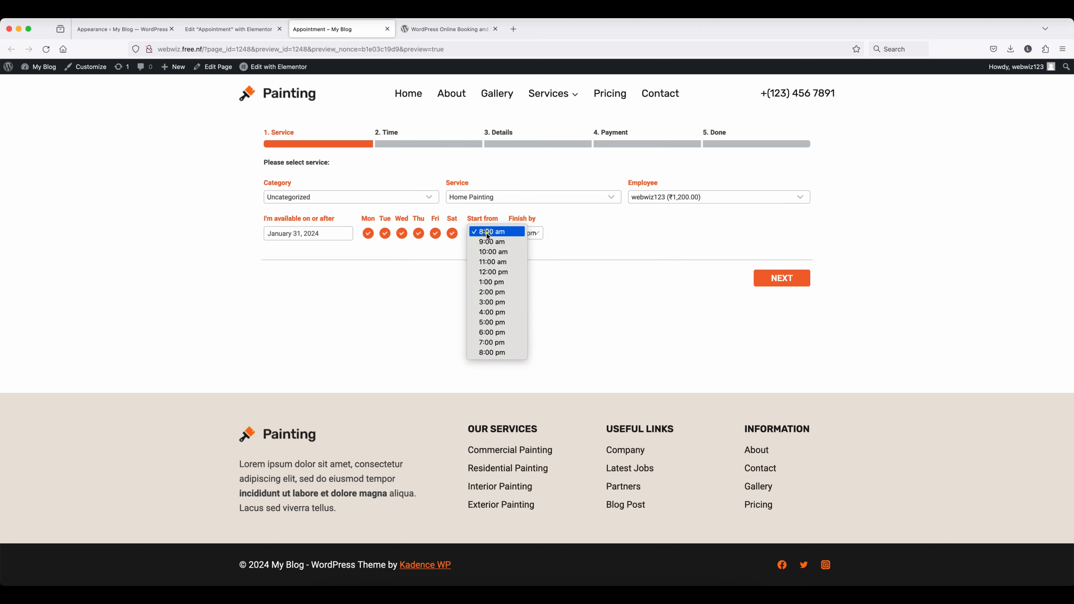
left_click(491, 292)
left_click(532, 235)
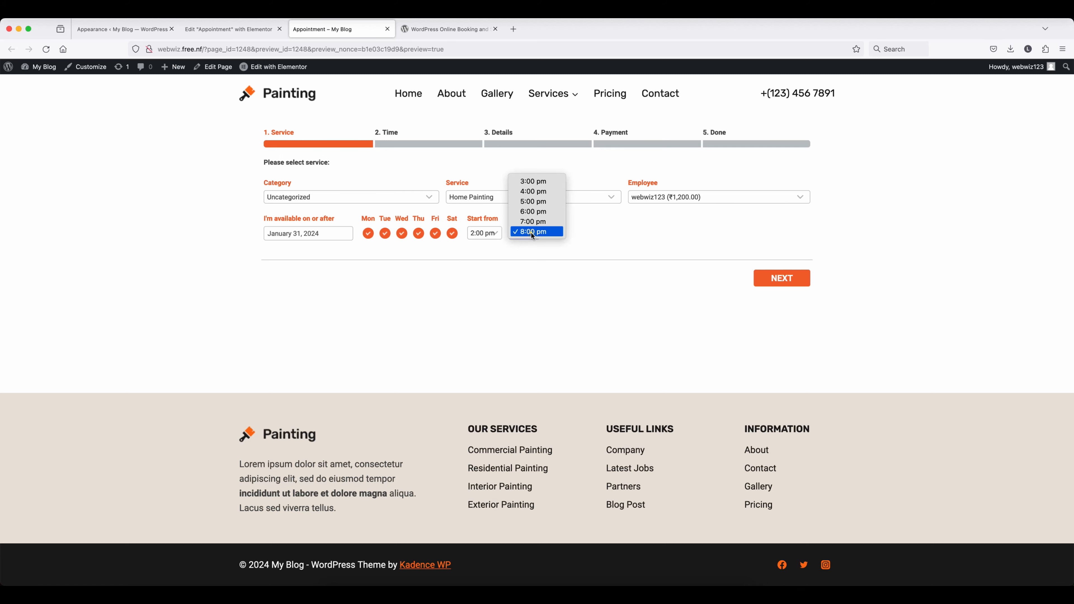
left_click(532, 233)
left_click(790, 284)
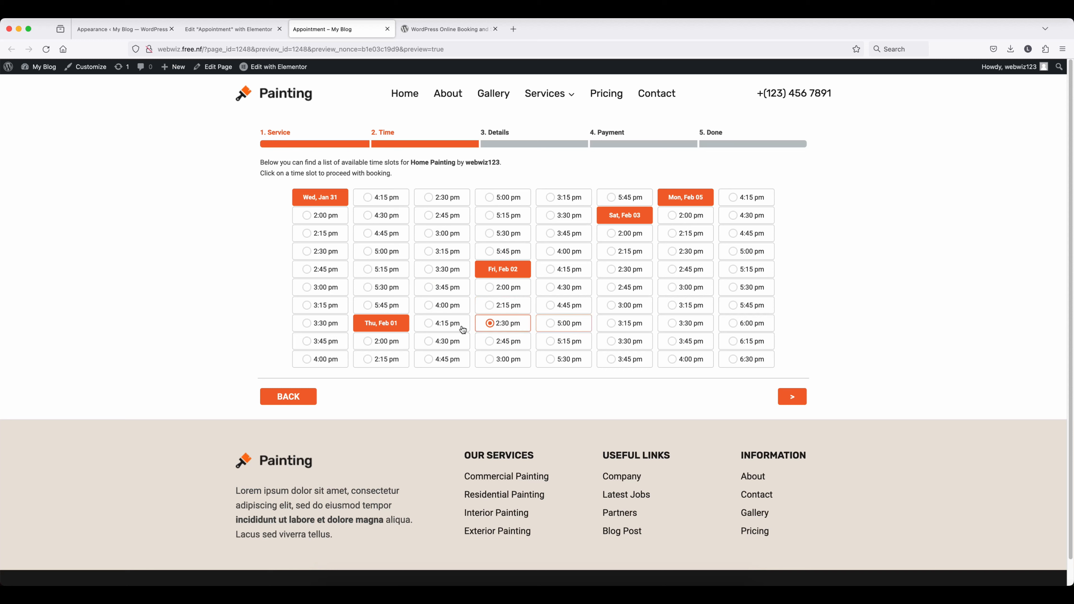
- Pick the 3:00 pm February 1 slot; enter the customer's name, phone and note 'I want to recolor my house'
left_click(429, 234)
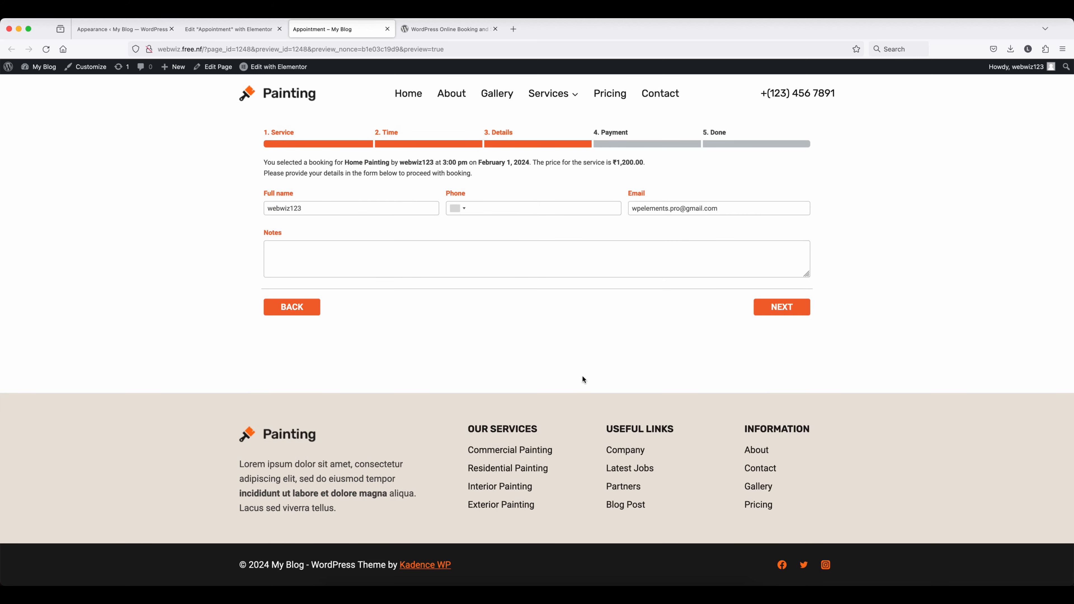
left_click(337, 209)
key("super+a")
type("aakaash")
key("Tab")
left_click(316, 253)
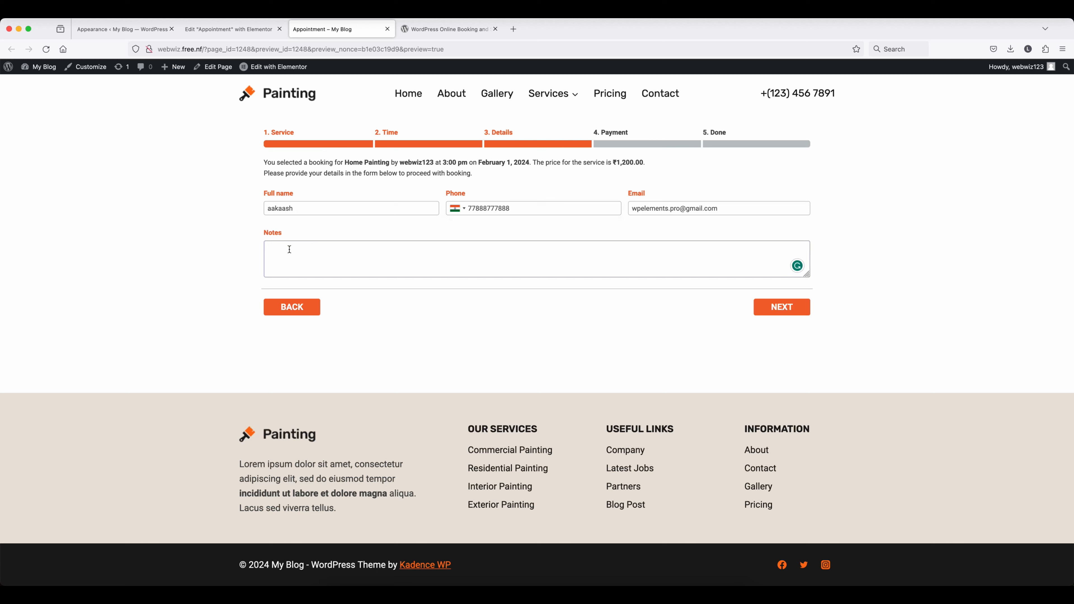
type("I want to recolor my house")
- Complete the booking with local payment and return to the WordPress admin tab
left_click(781, 307)
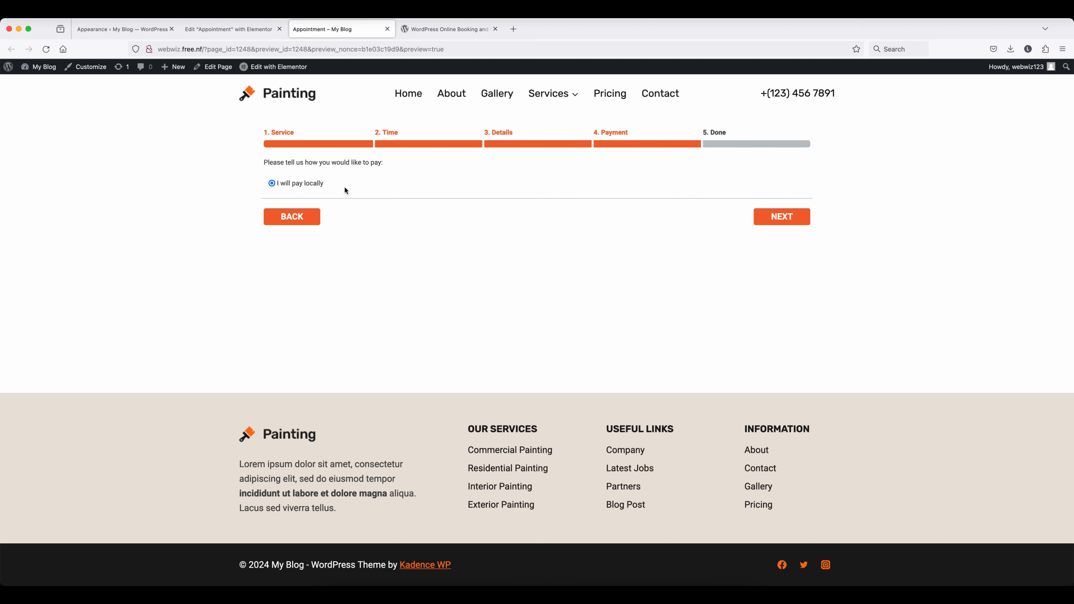
left_click(777, 220)
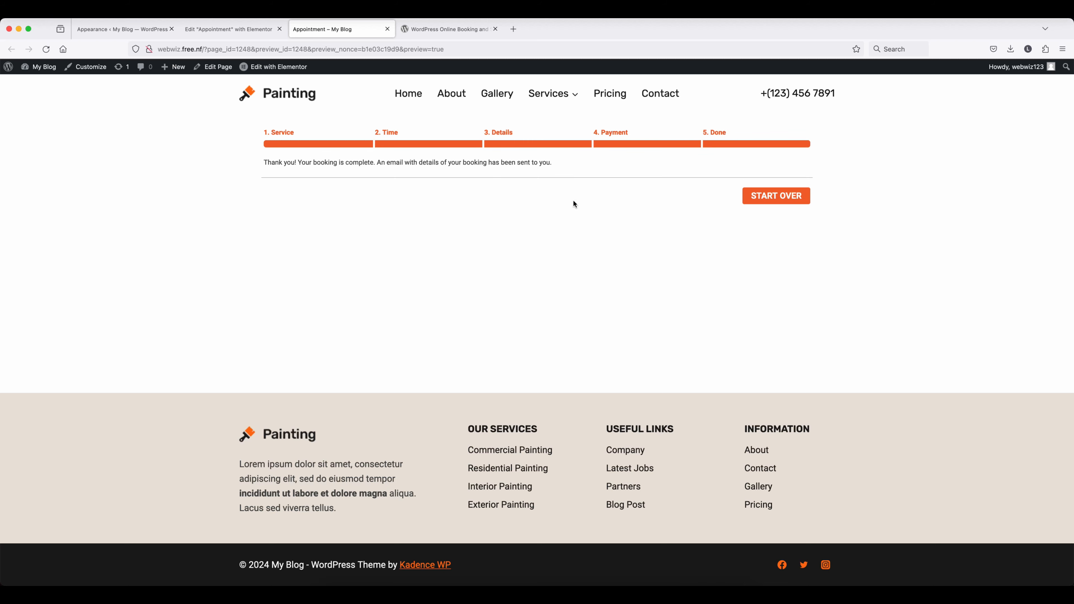
left_click(120, 29)
scroll(326, 264, "down", 3)
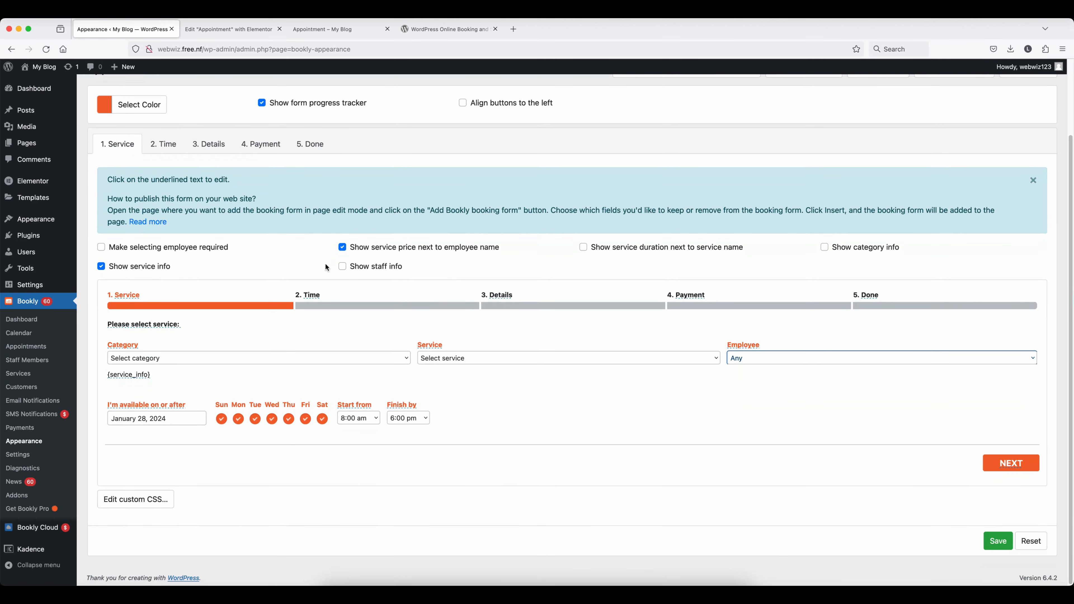
- Filter Bookly's dashboard to pending appointments and edit the February 1 Home Painting booking
left_click(26, 346)
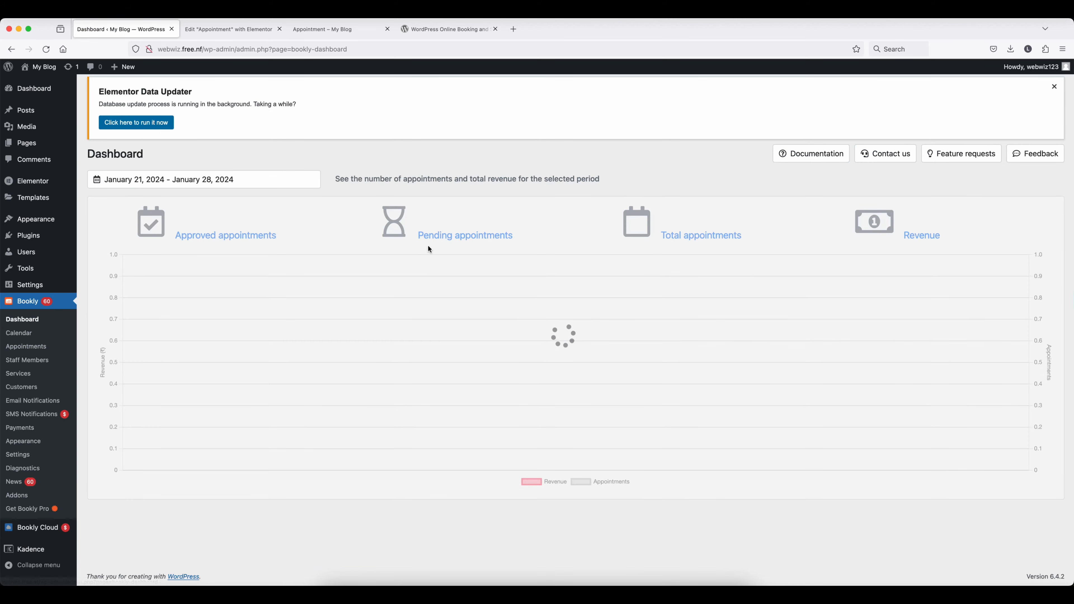
left_click(467, 238)
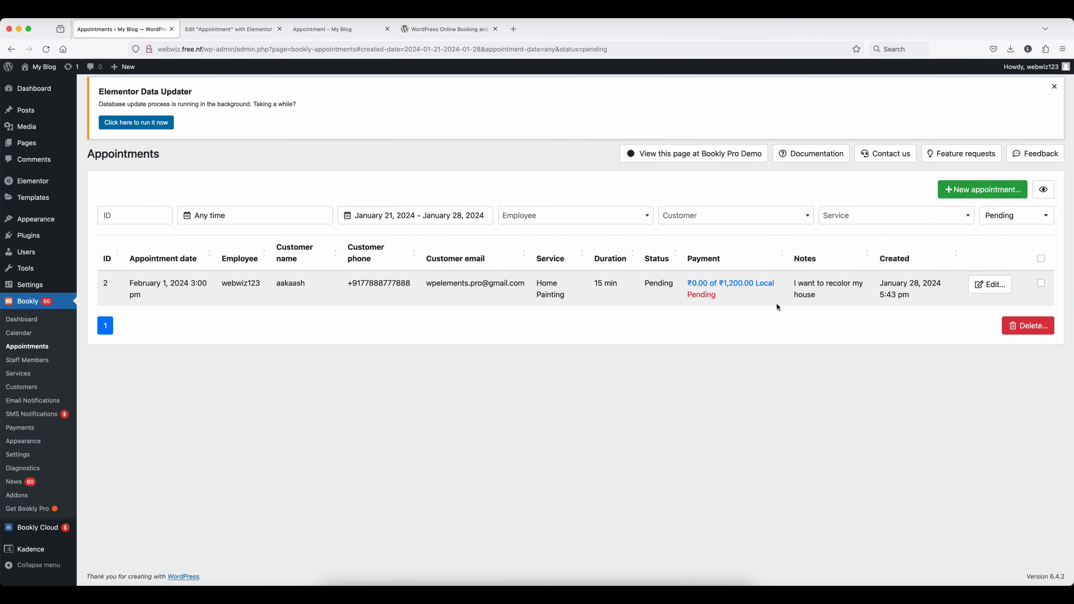
left_click(988, 286)
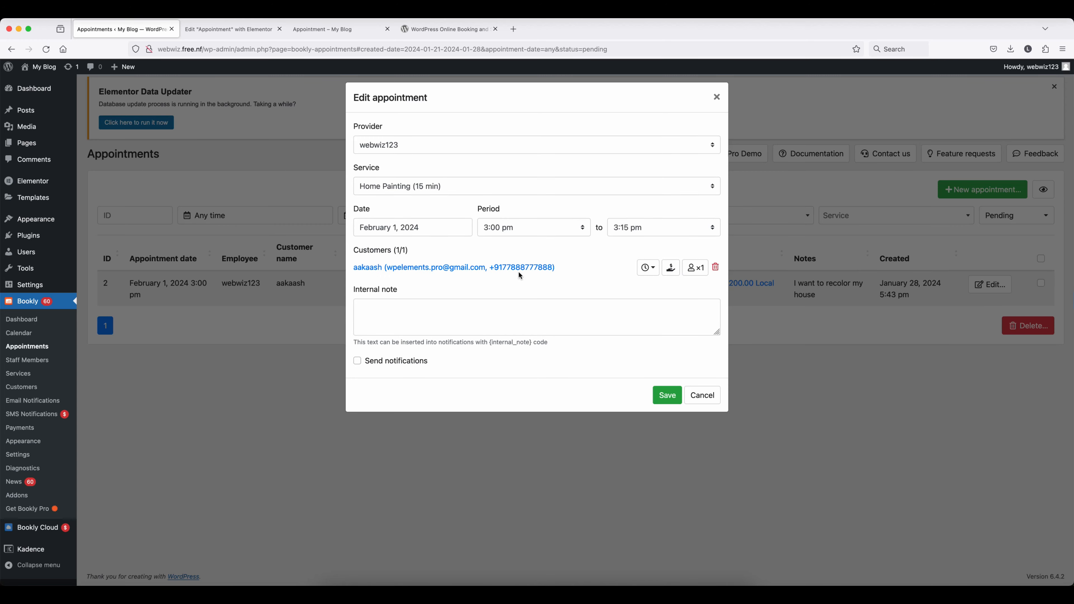
- Set the customer status to Approved with internal note 'Sure', save, and list approved appointments
left_click(647, 267)
left_click(659, 305)
left_click(397, 313)
type("Sure")
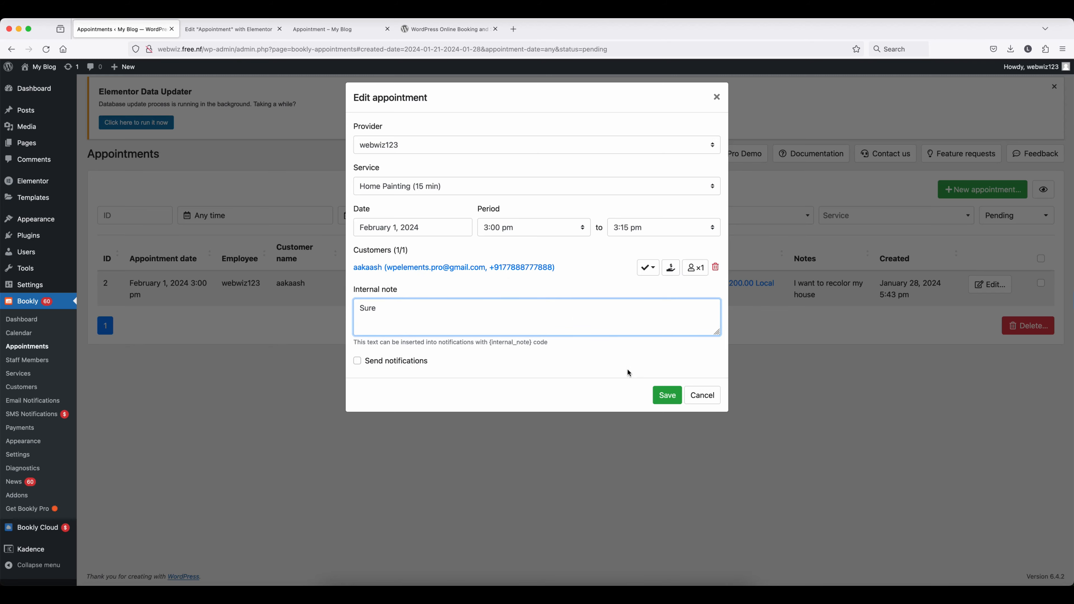
left_click(666, 396)
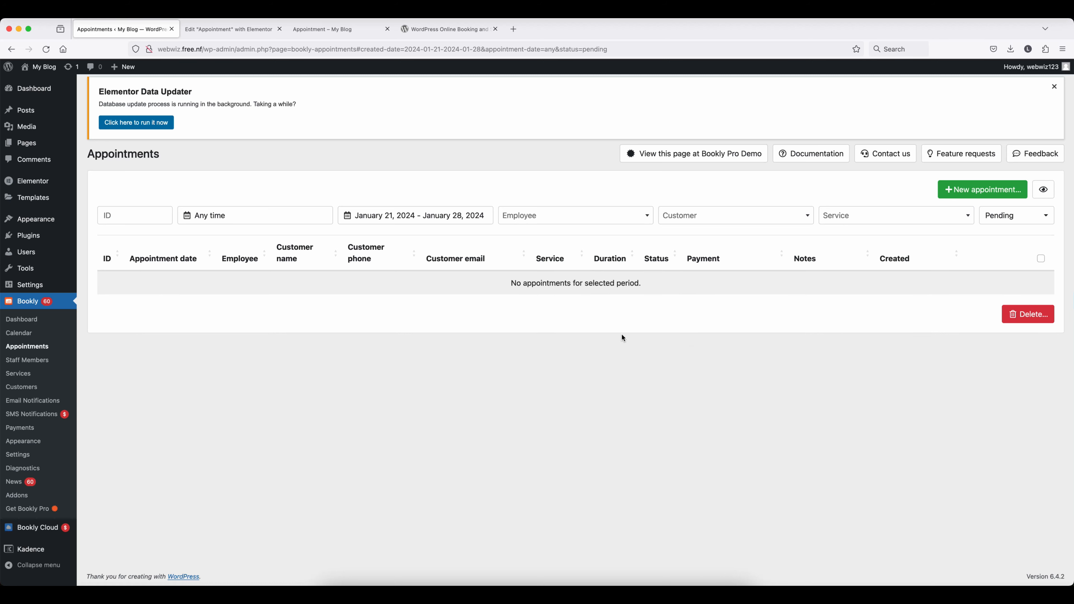
left_click(20, 321)
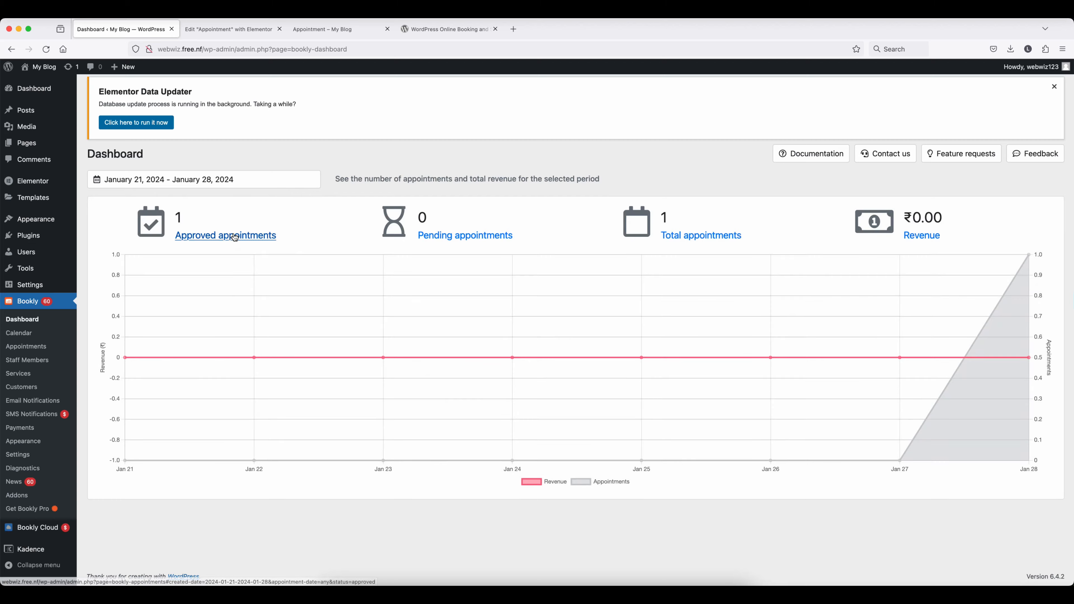
left_click(234, 236)
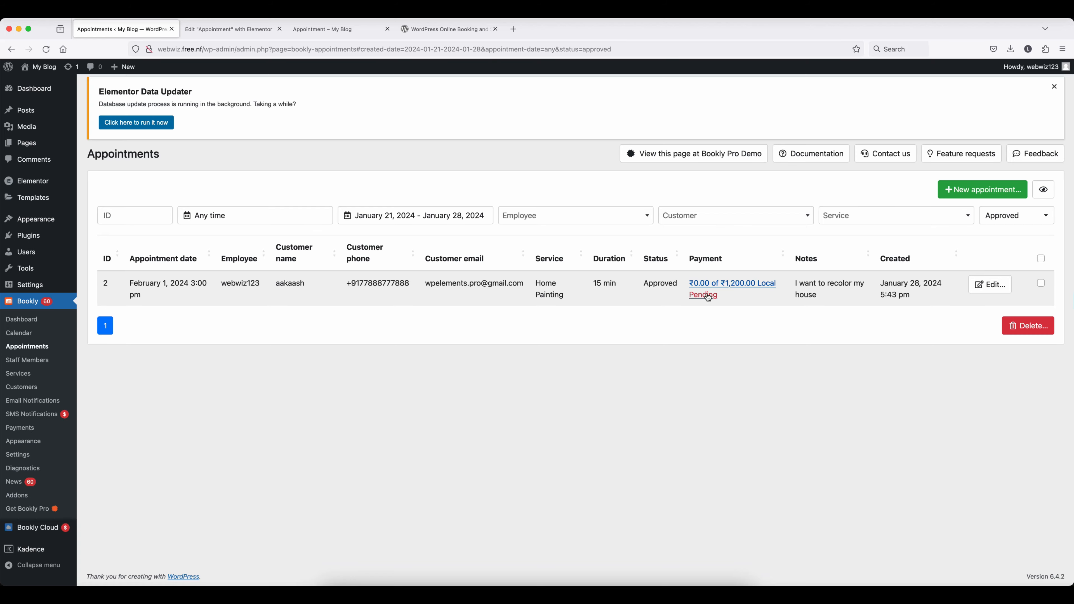
- Complete the booking's ₹1,200.00 payment from its Payment details and close the dialog
left_click(709, 296)
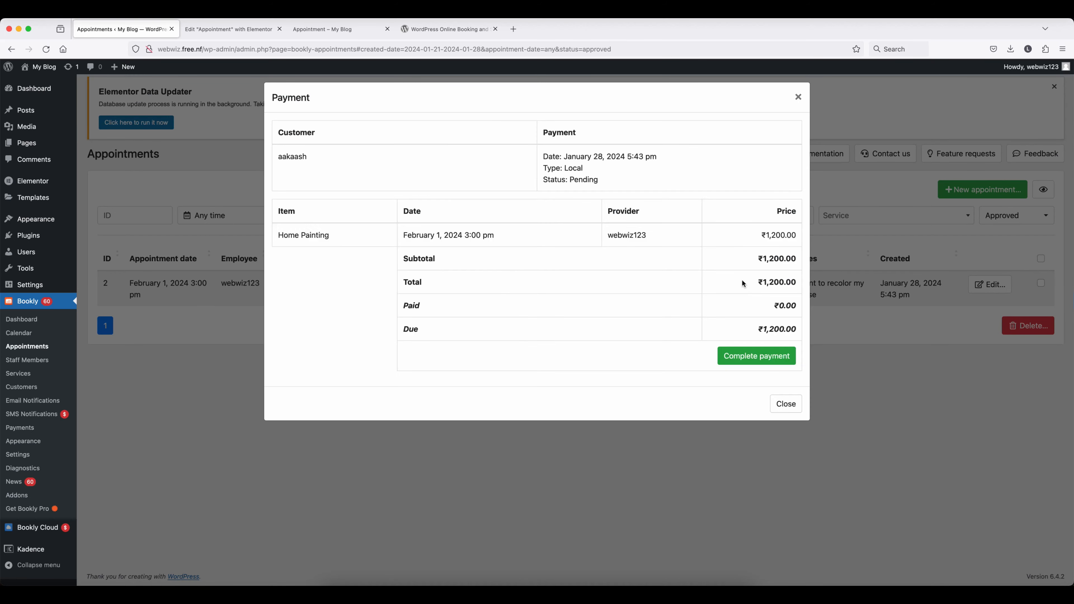
left_click(756, 356)
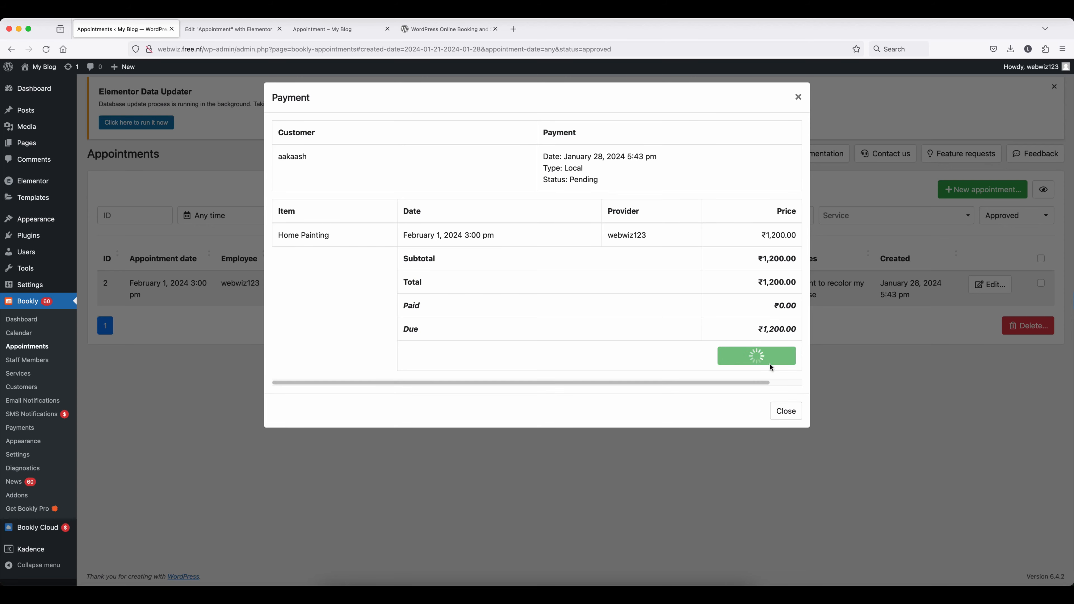
left_click(786, 402)
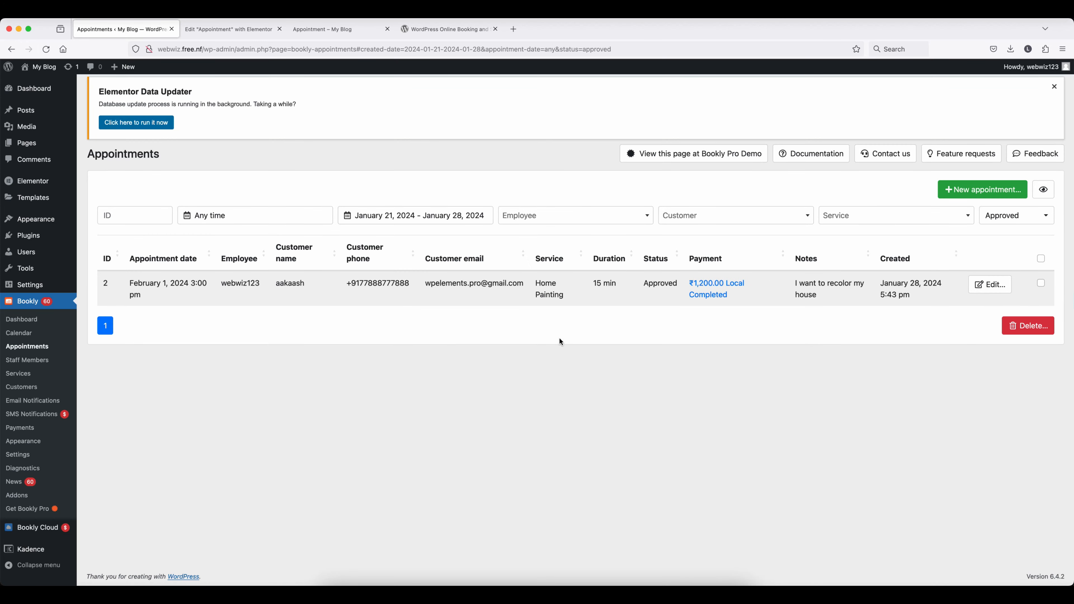